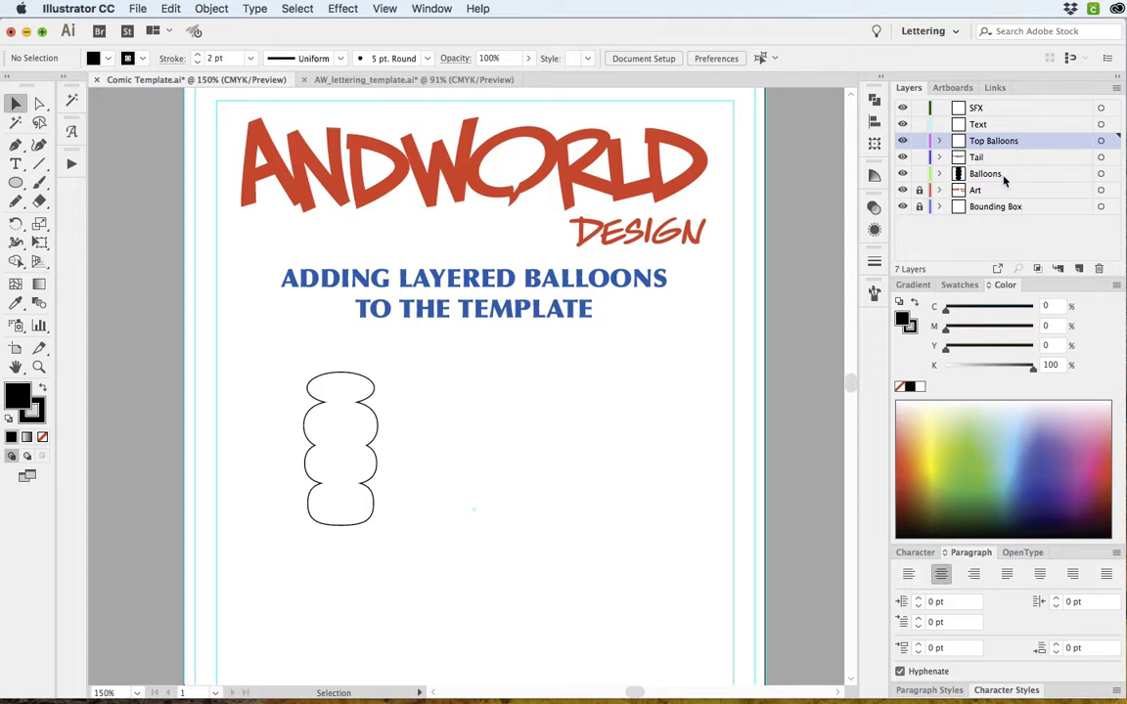
- Move the white ellipse of the stack's uppermost balloon sideways to expose the black ellipse beneath it
left_click(349, 393)
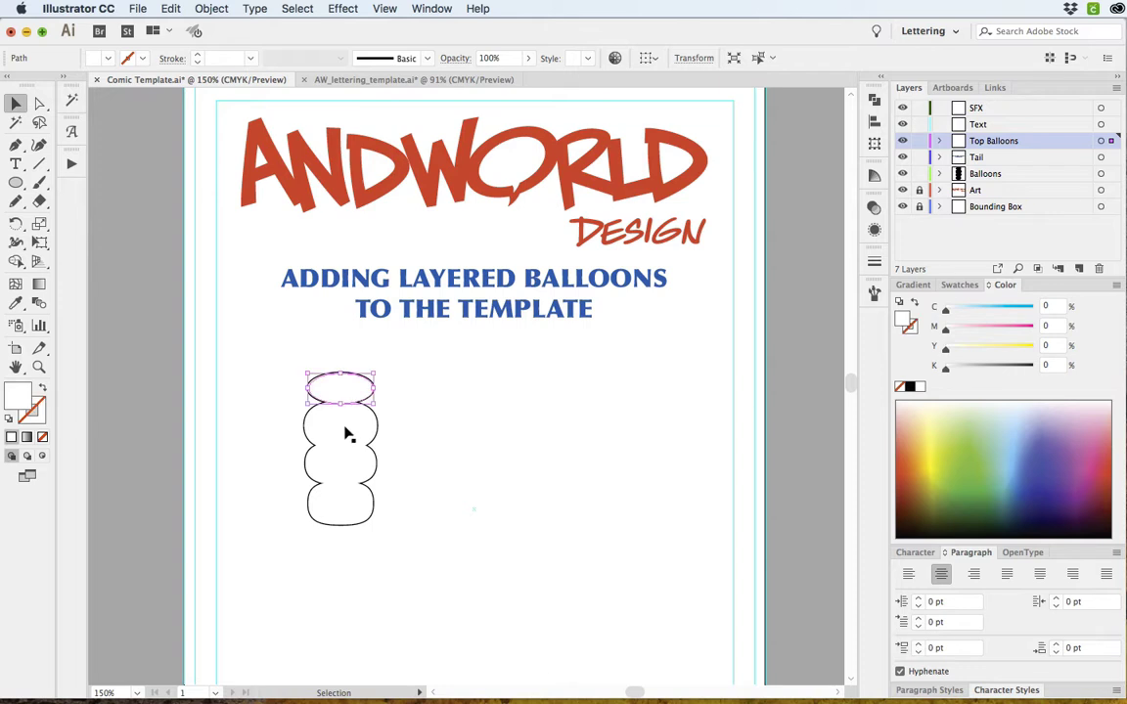
key("z")
left_click_drag(289, 342, 413, 596)
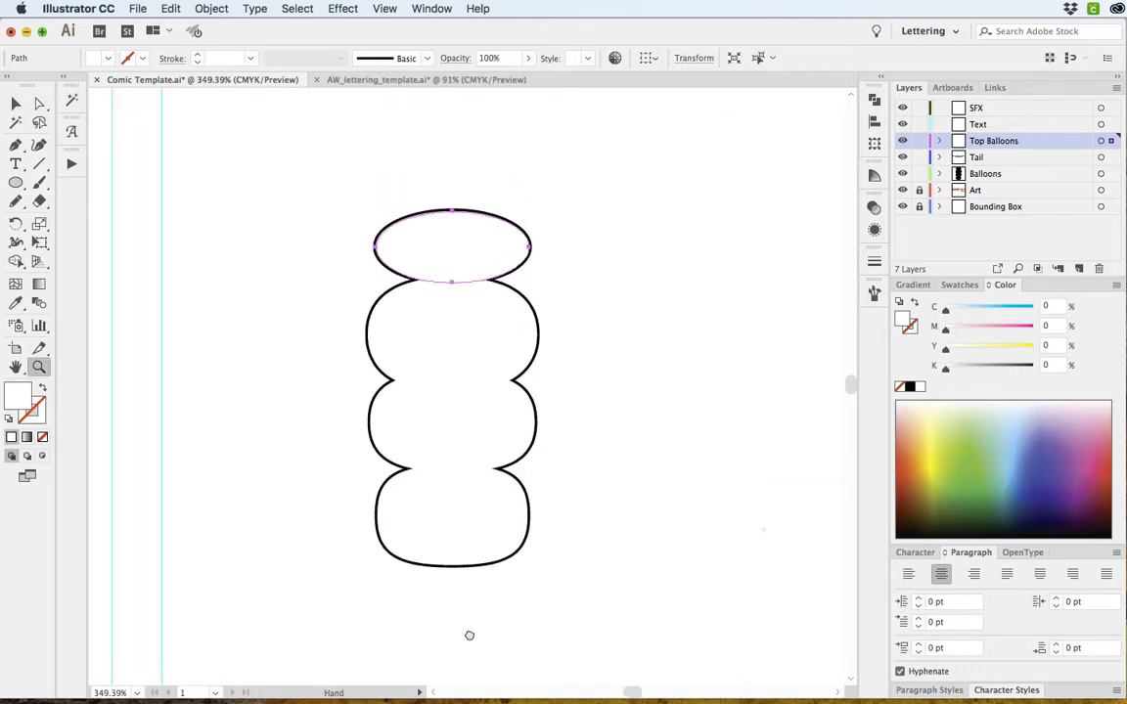
scroll(470, 636, "up", 3)
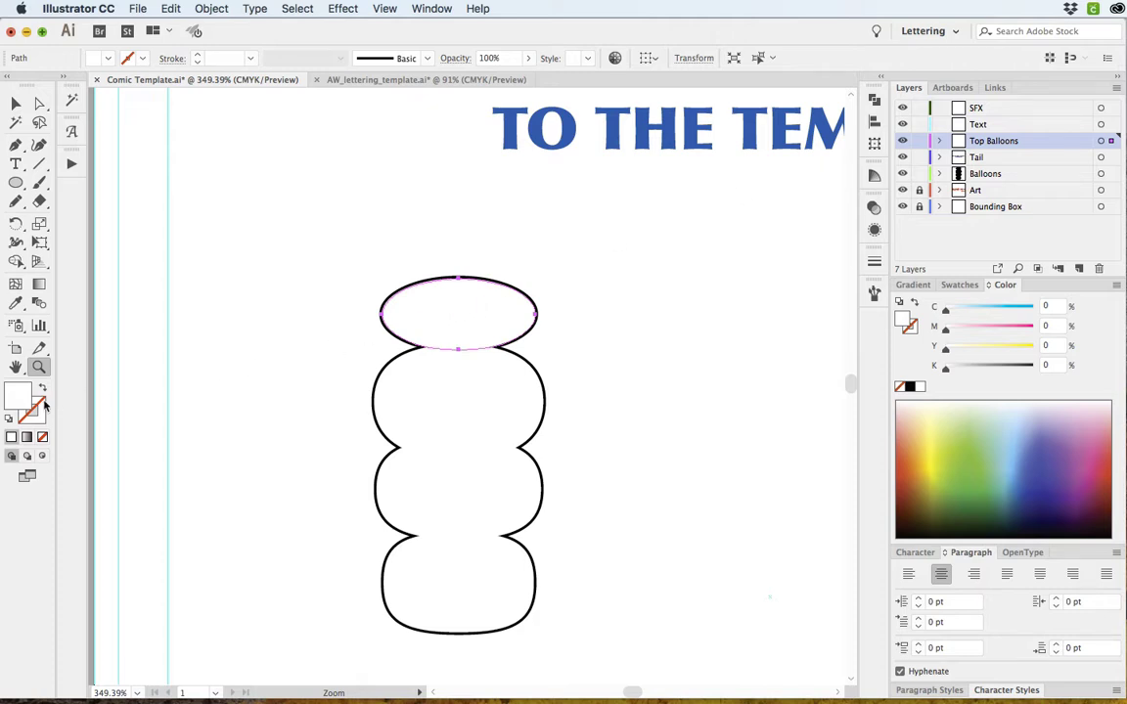
key("v")
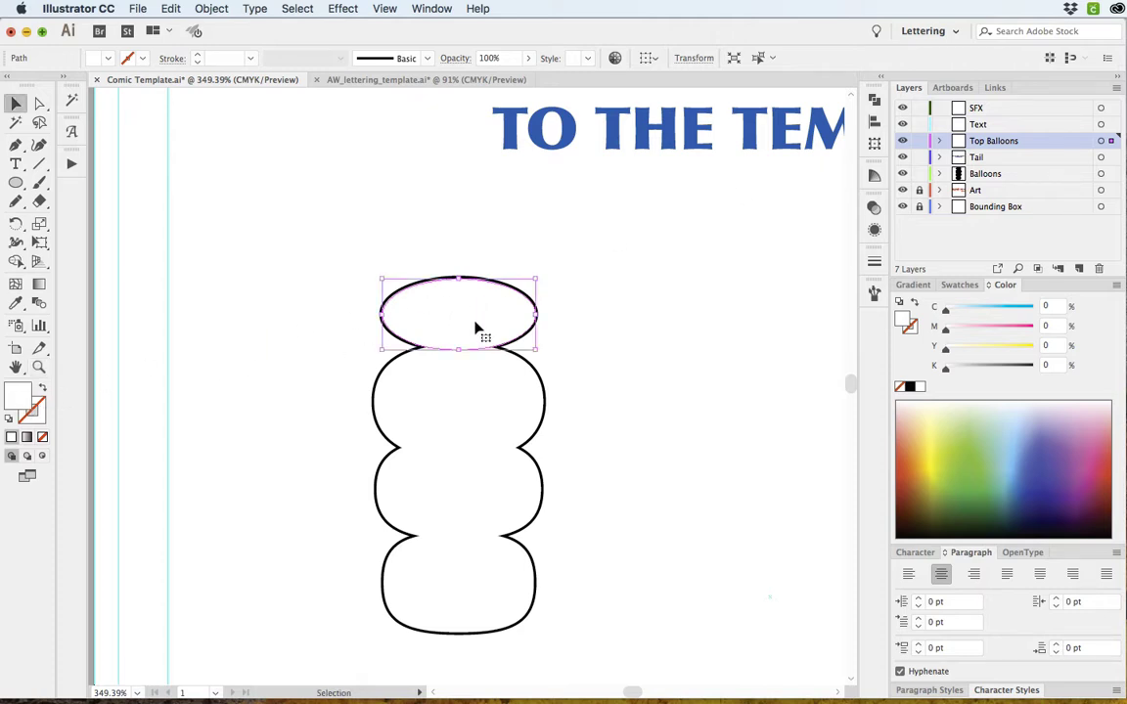
left_click_drag(475, 329, 630, 329)
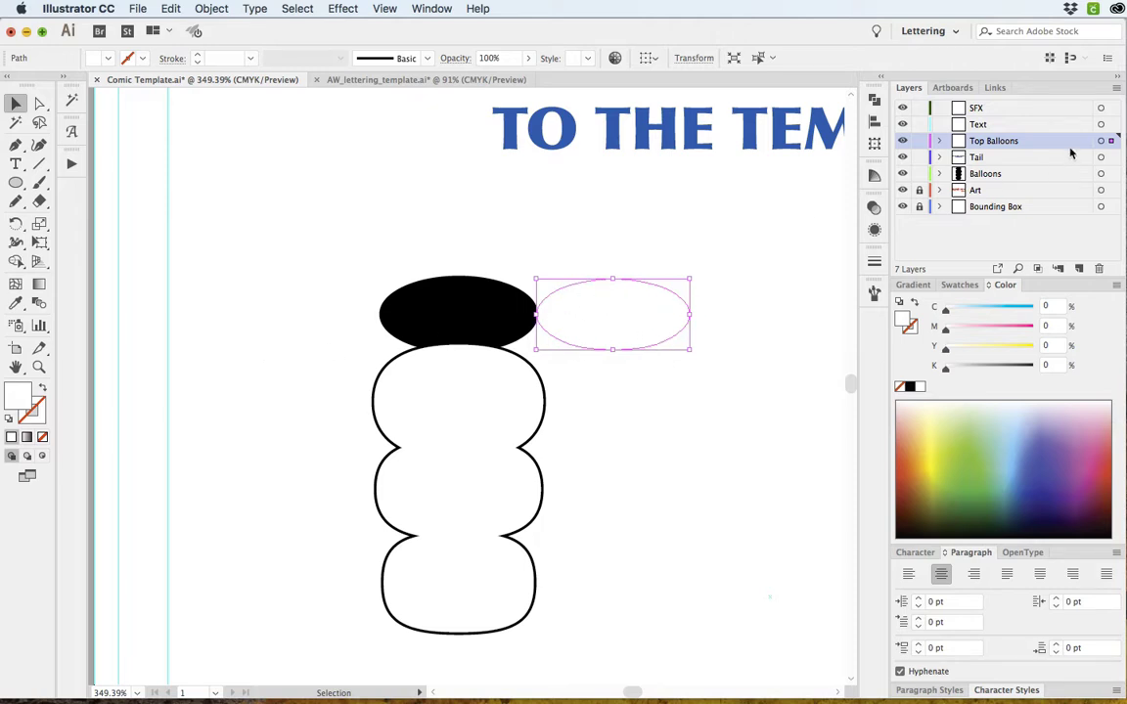
- Inspect the stroke options of the exposed black ellipse, and undo the white ellipse's move
left_click(478, 315)
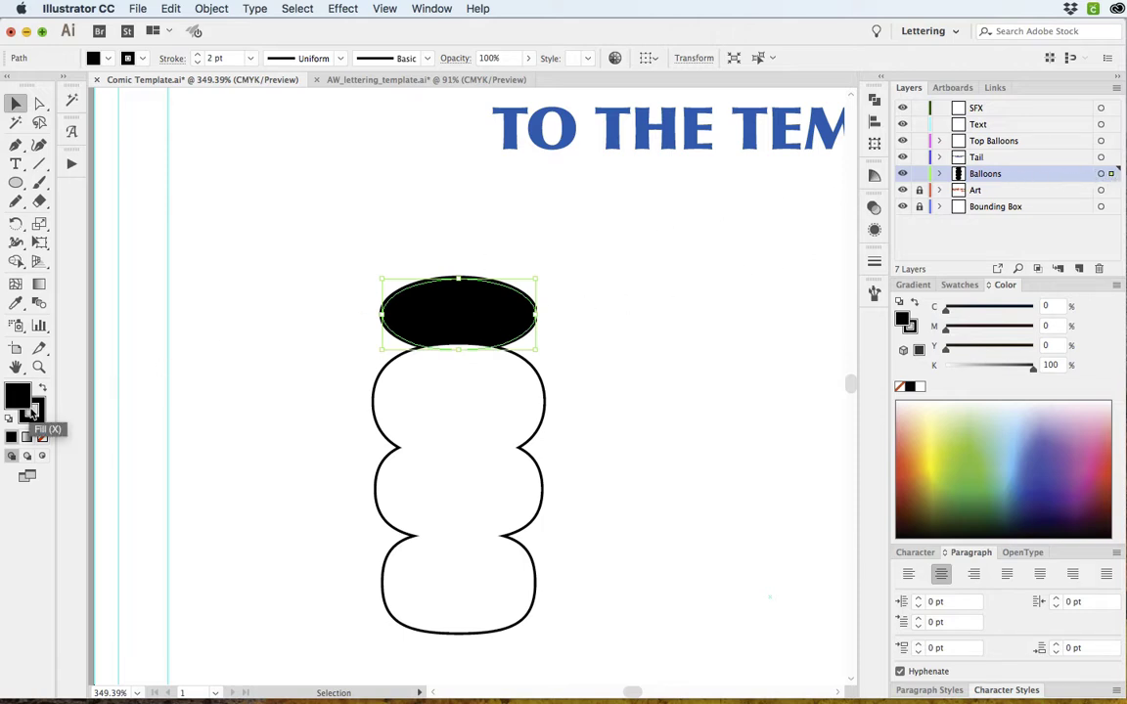
left_click(172, 59)
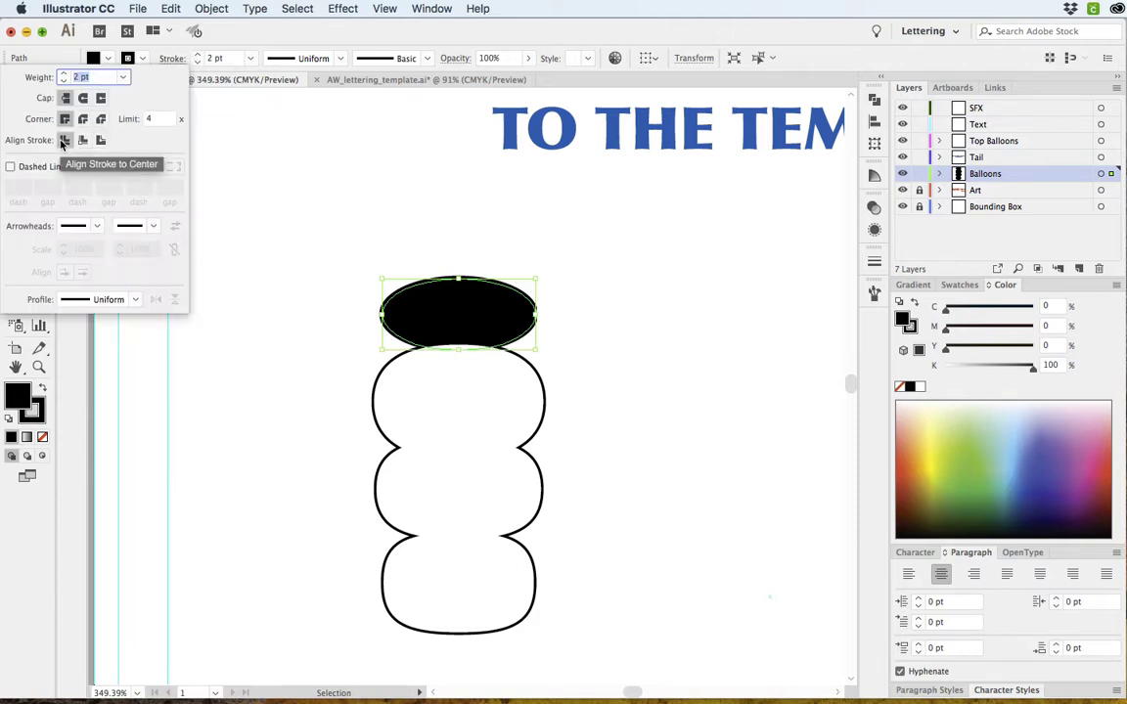
left_click(587, 313)
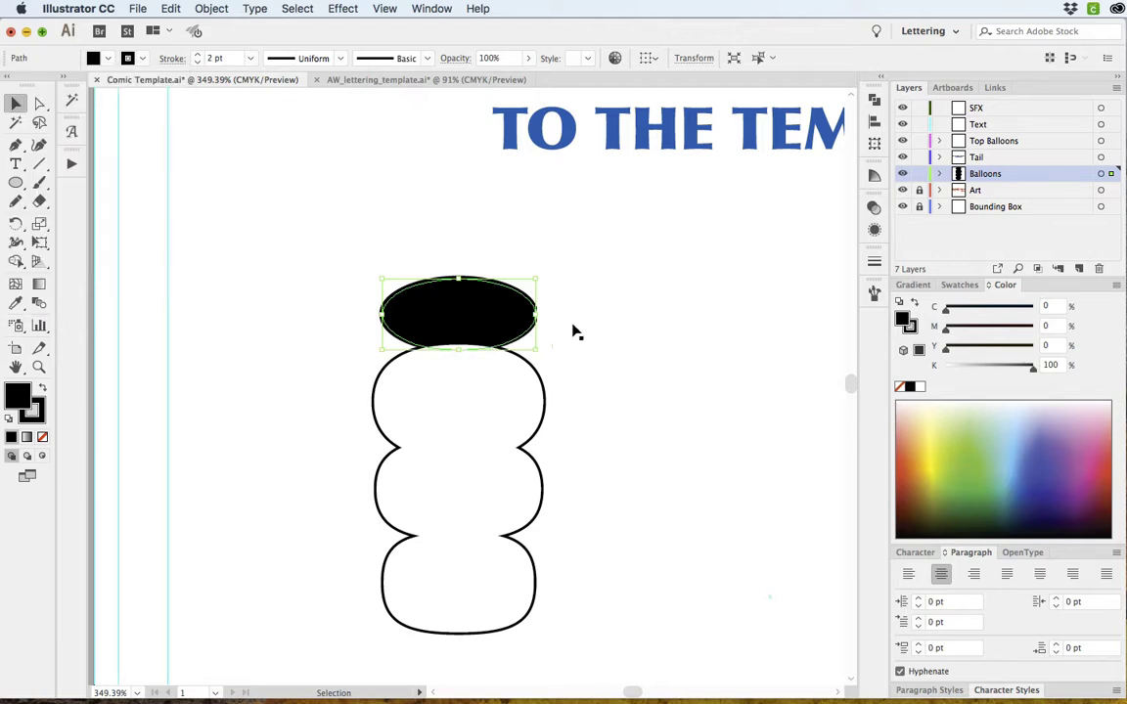
key("super+z")
key("super+z")
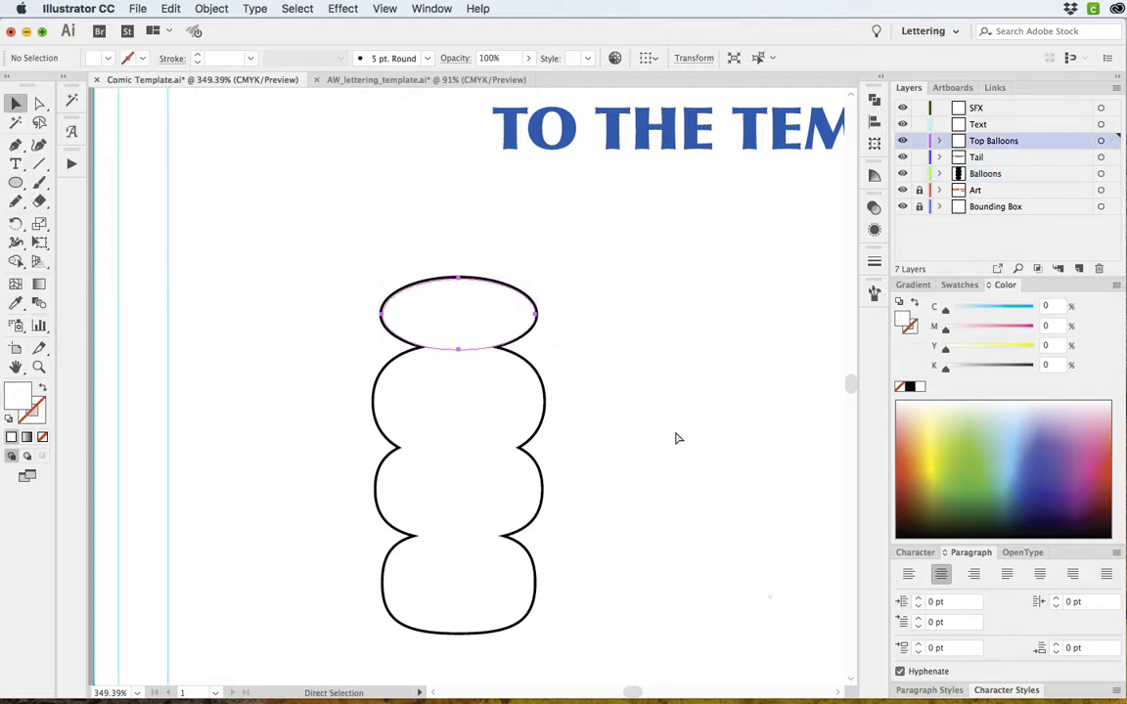
- Try moving the uppermost balloon's two ellipses together, and select the whole balloon stack to view the overlapping outlines
scroll(548, 411, "left", 3)
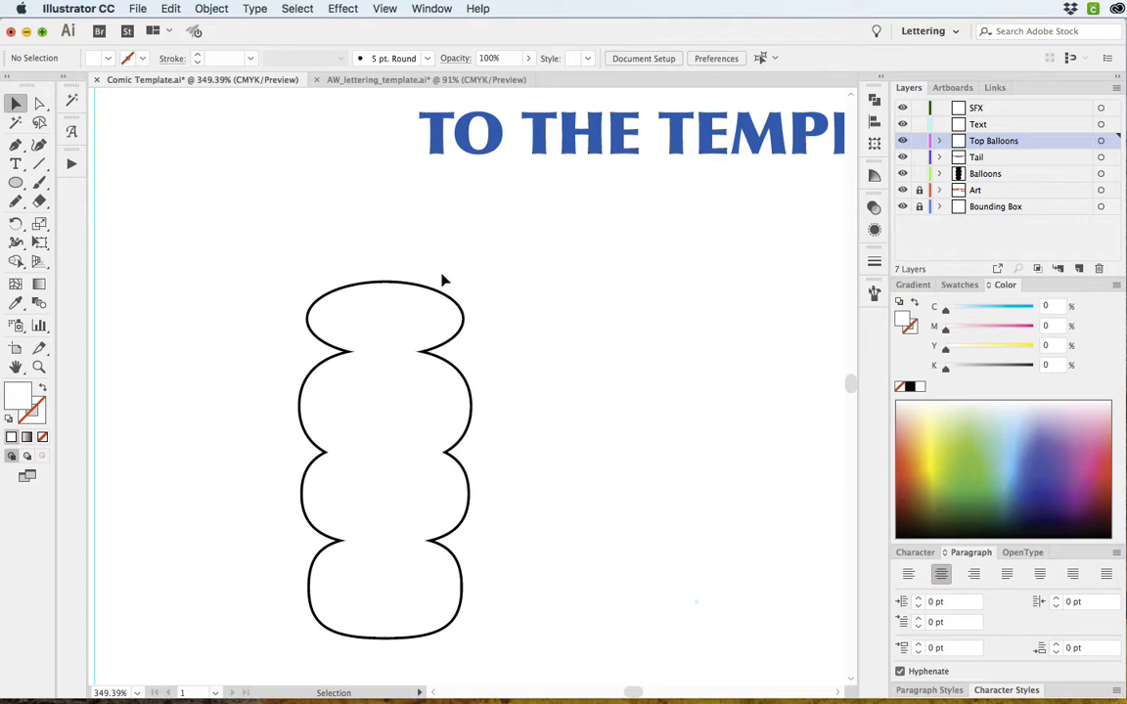
left_click_drag(435, 275, 419, 329)
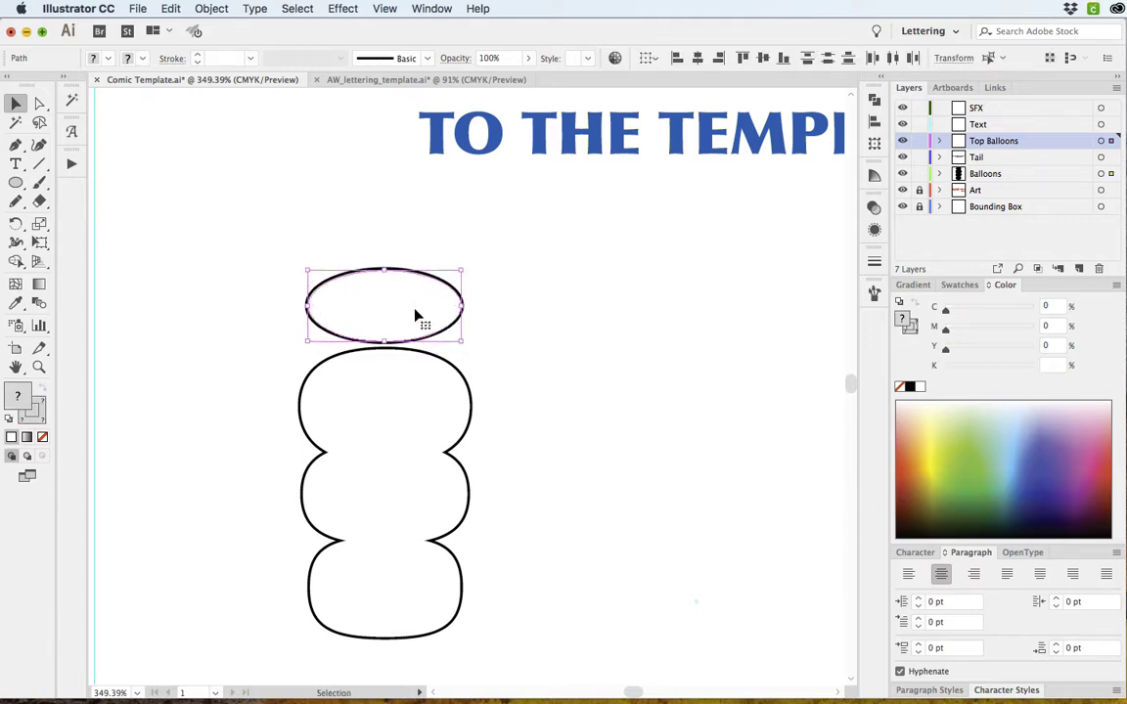
left_click_drag(416, 272, 336, 606)
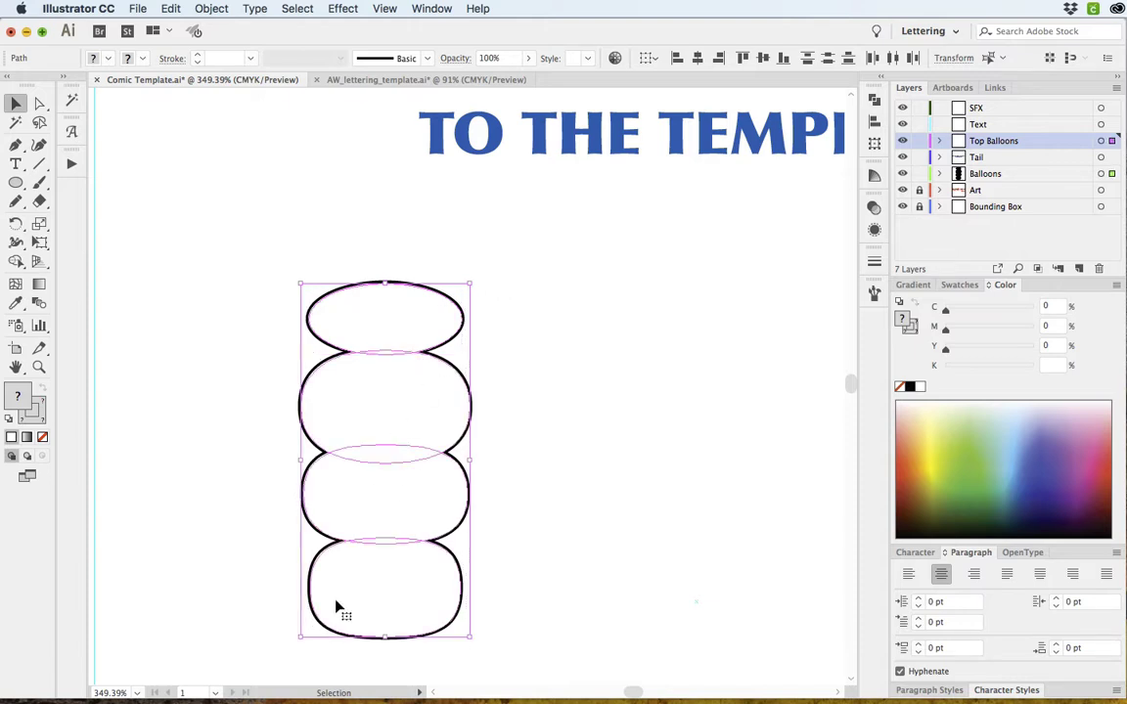
left_click(596, 499)
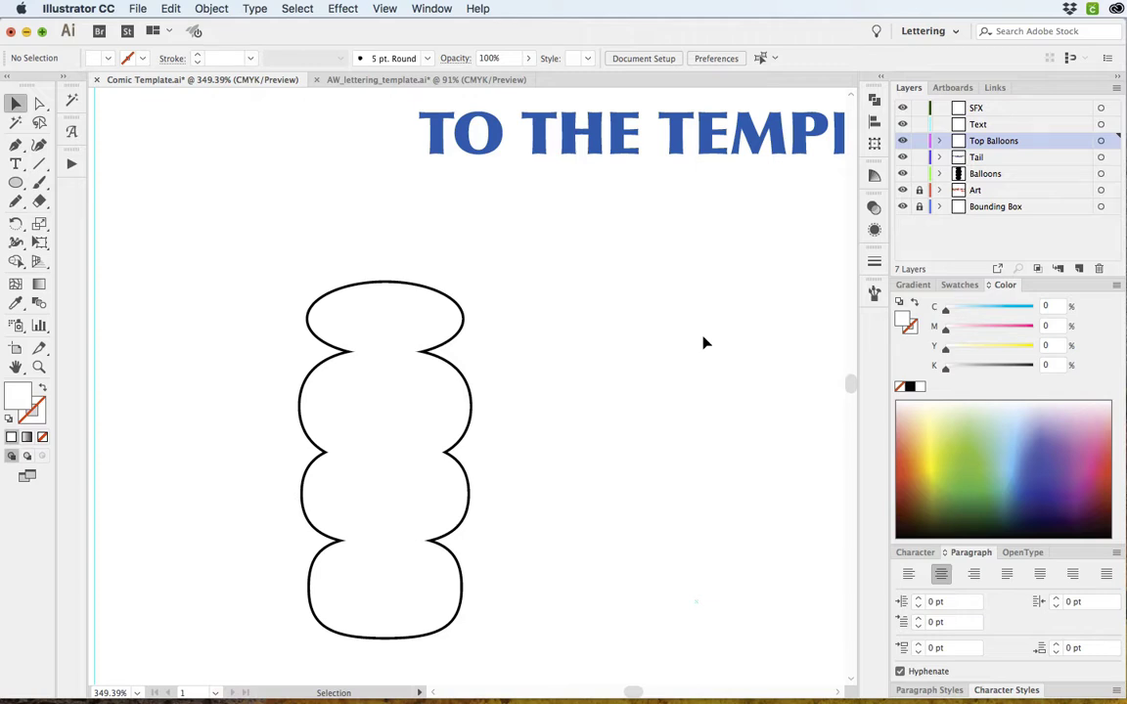
- Draw a white ellipse about 0.74 by 0.39 in beside the balloon stack on the Top Balloons layer, and copy it
key("l")
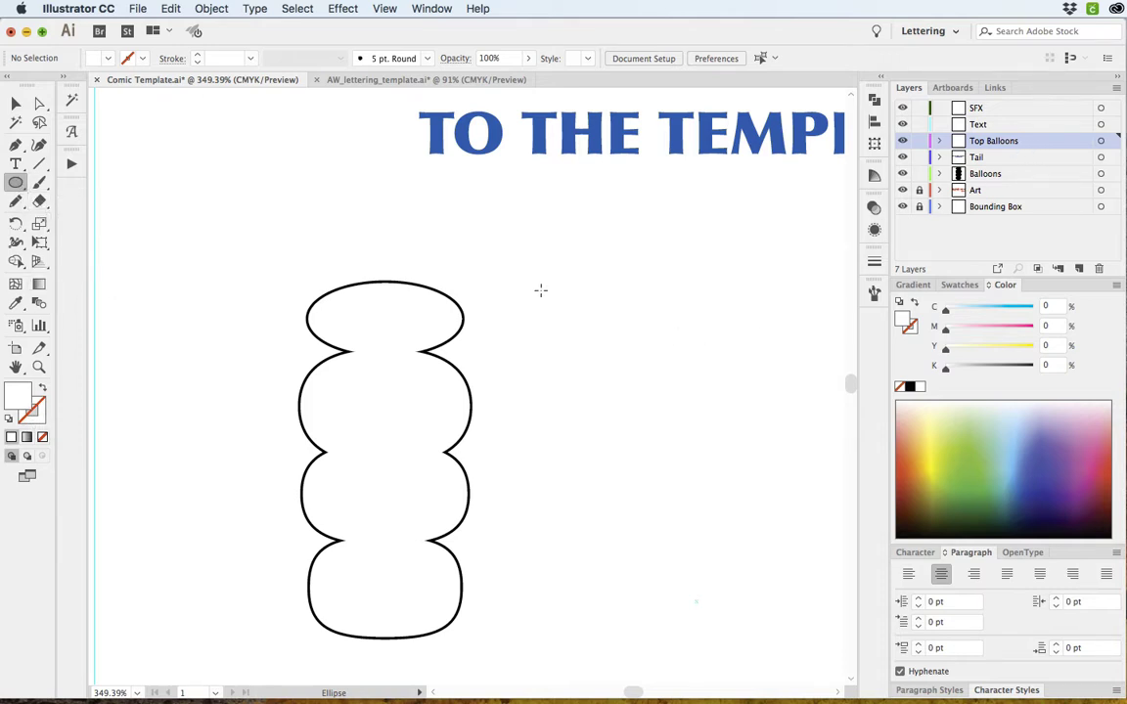
left_click_drag(541, 289, 690, 367)
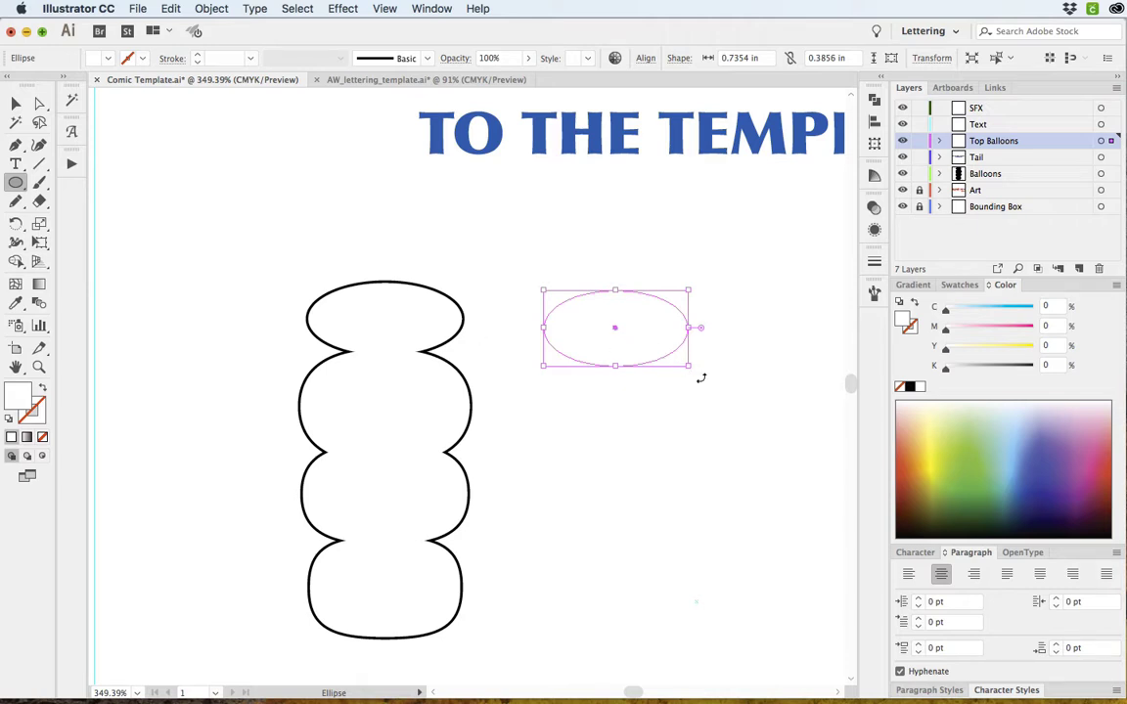
left_click(217, 7)
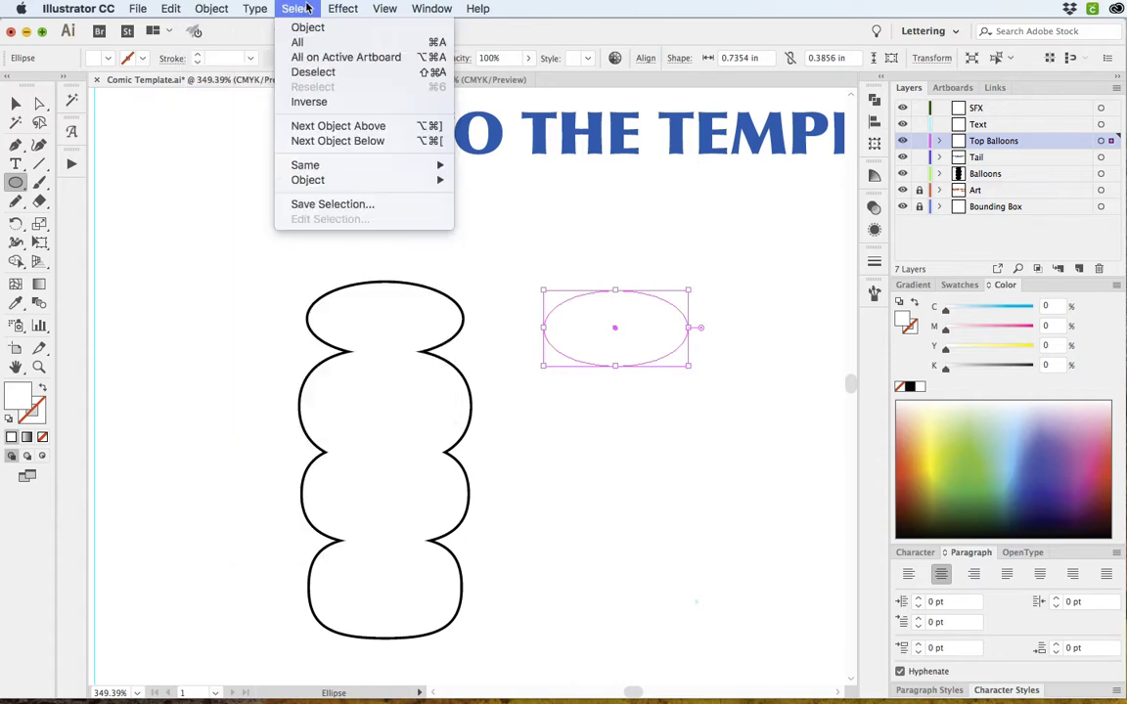
mouse_move(255, 8)
mouse_move(171, 8)
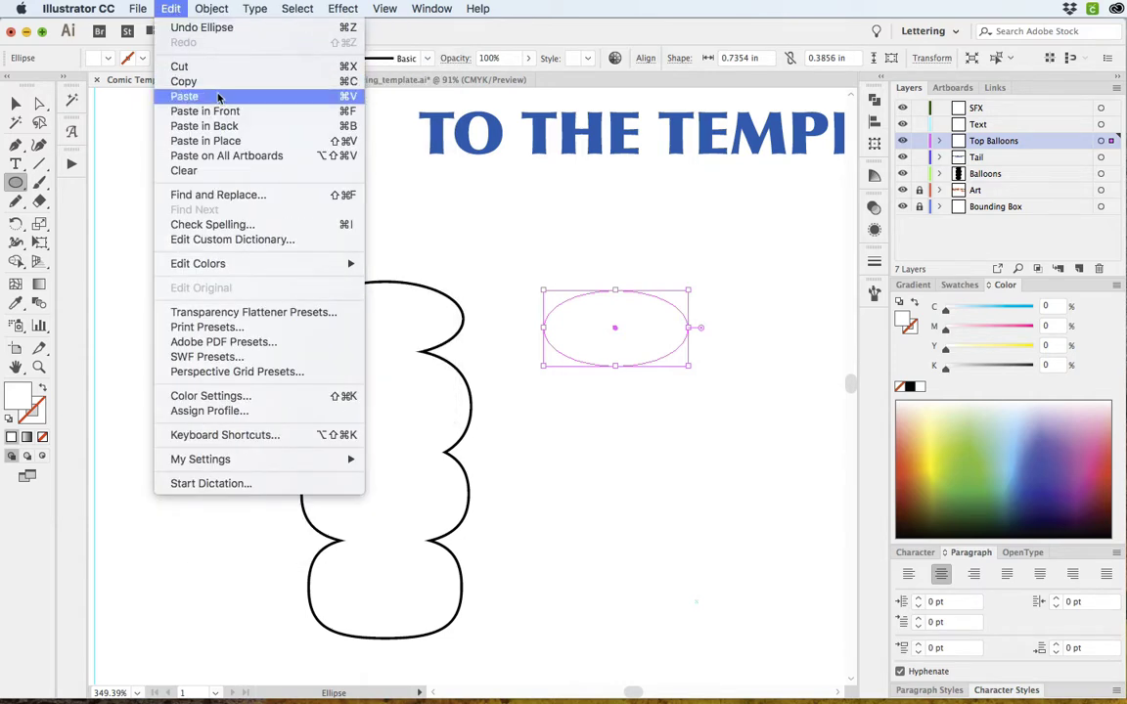
left_click(244, 84)
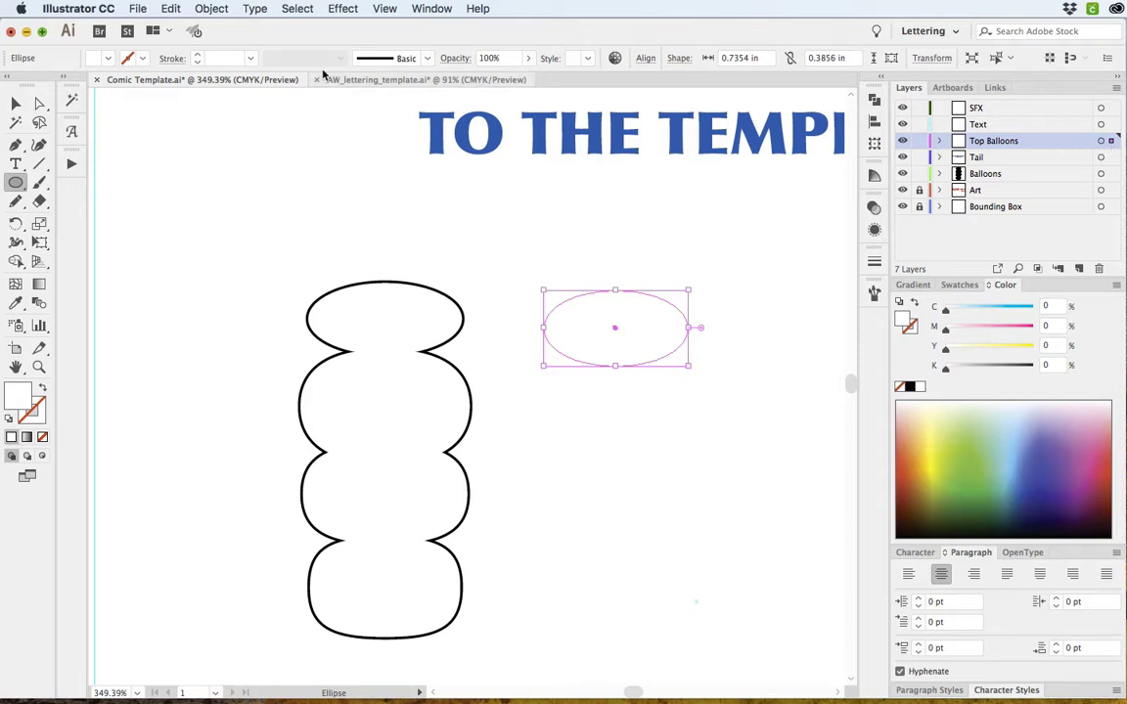
left_click(170, 9)
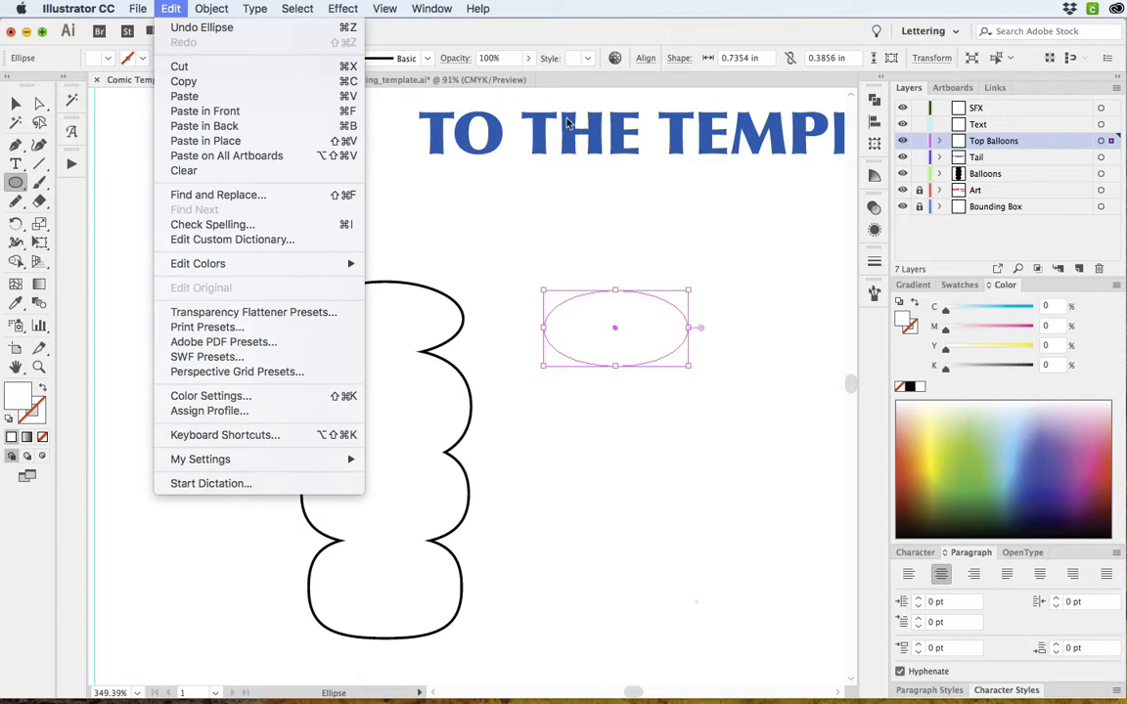
mouse_move(211, 9)
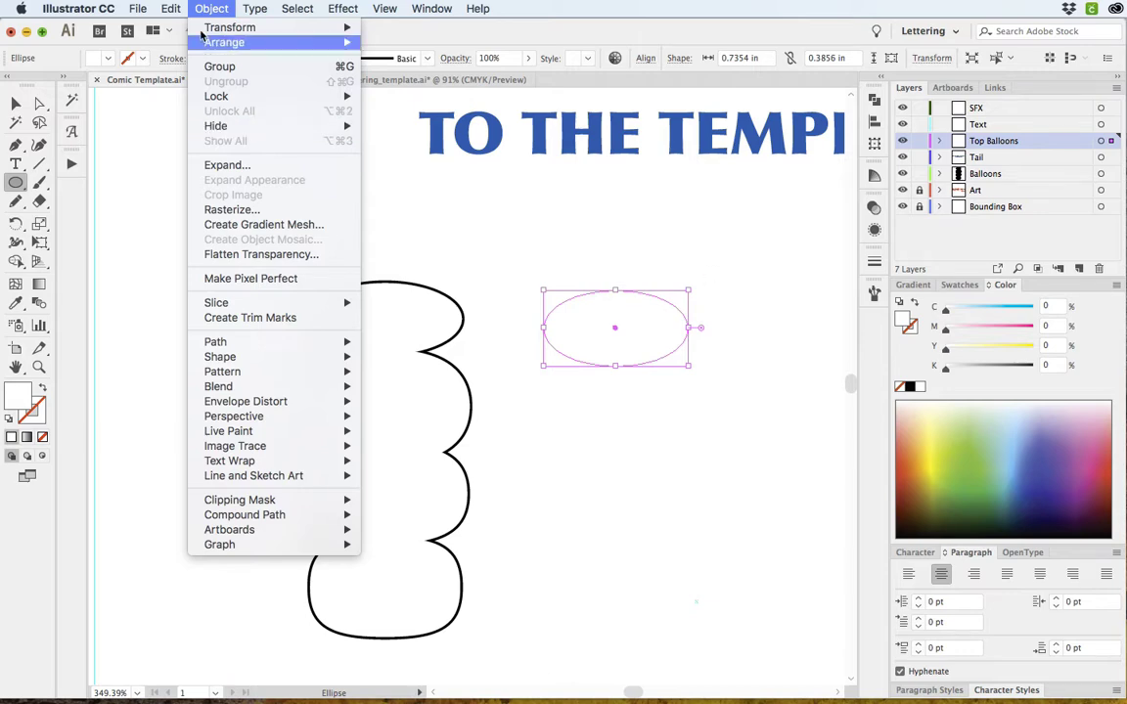
mouse_move(142, 9)
mouse_move(296, 29)
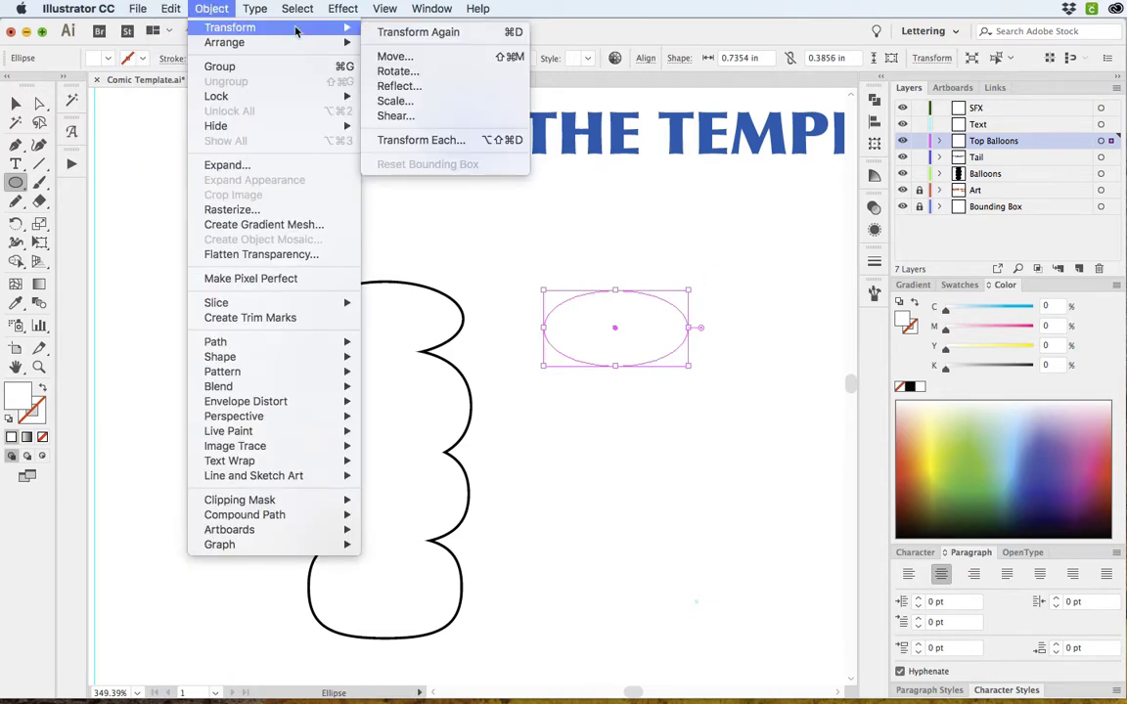
left_click(646, 348)
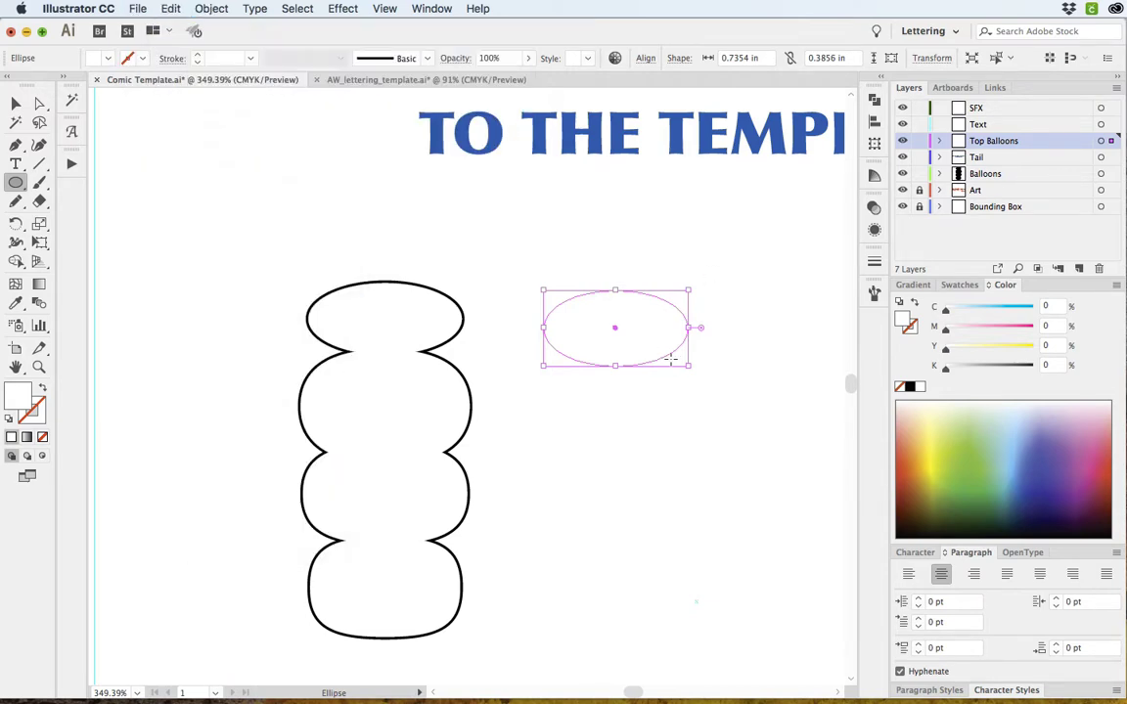
- Paste a copy of the ellipse behind the original on the Balloons layer, with a black fill and a 2 pt black stroke
key("super")
left_click_drag(1108, 171, 1109, 179)
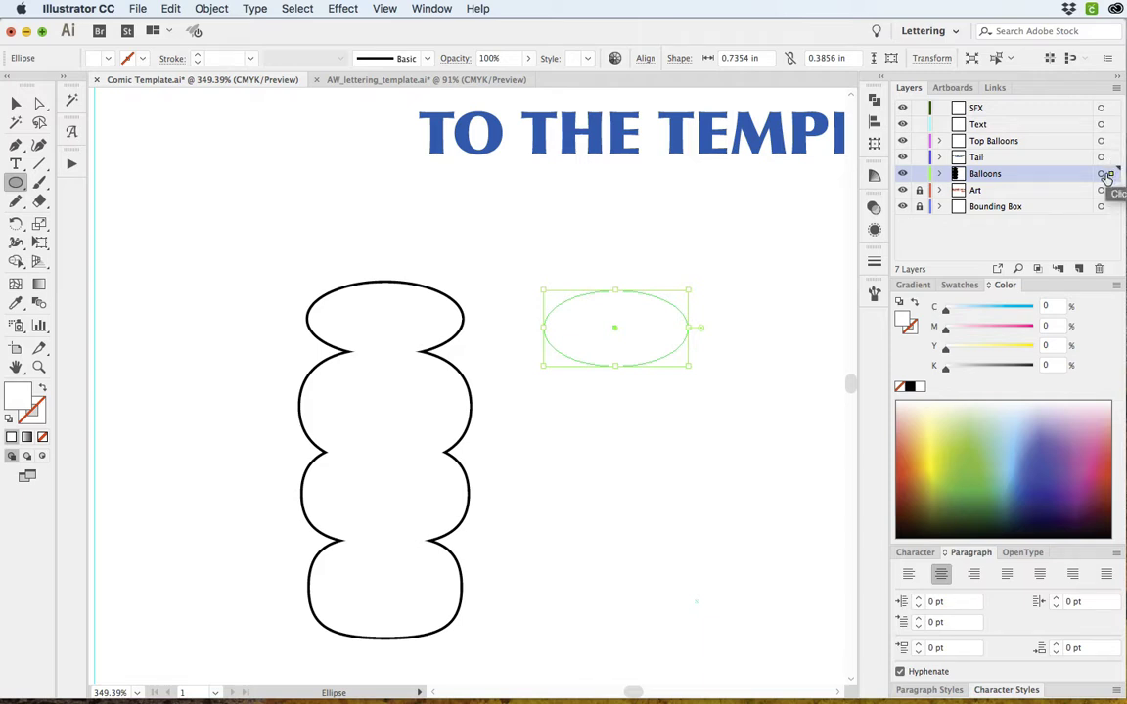
left_click(11, 418)
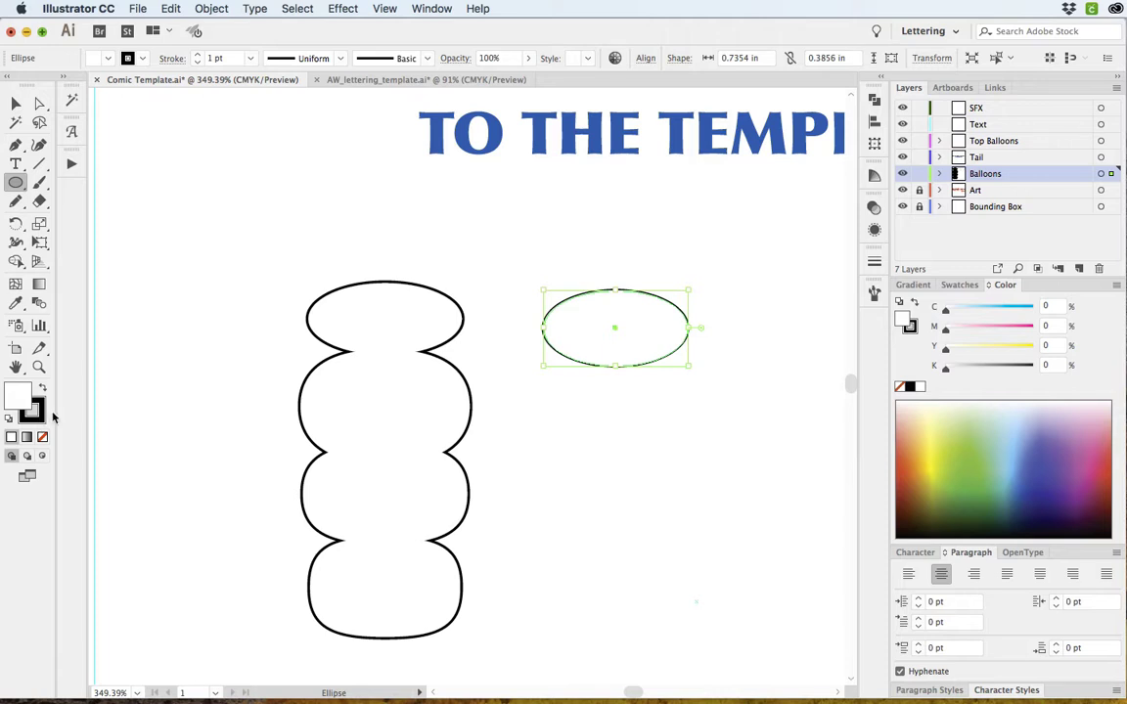
left_click(198, 53)
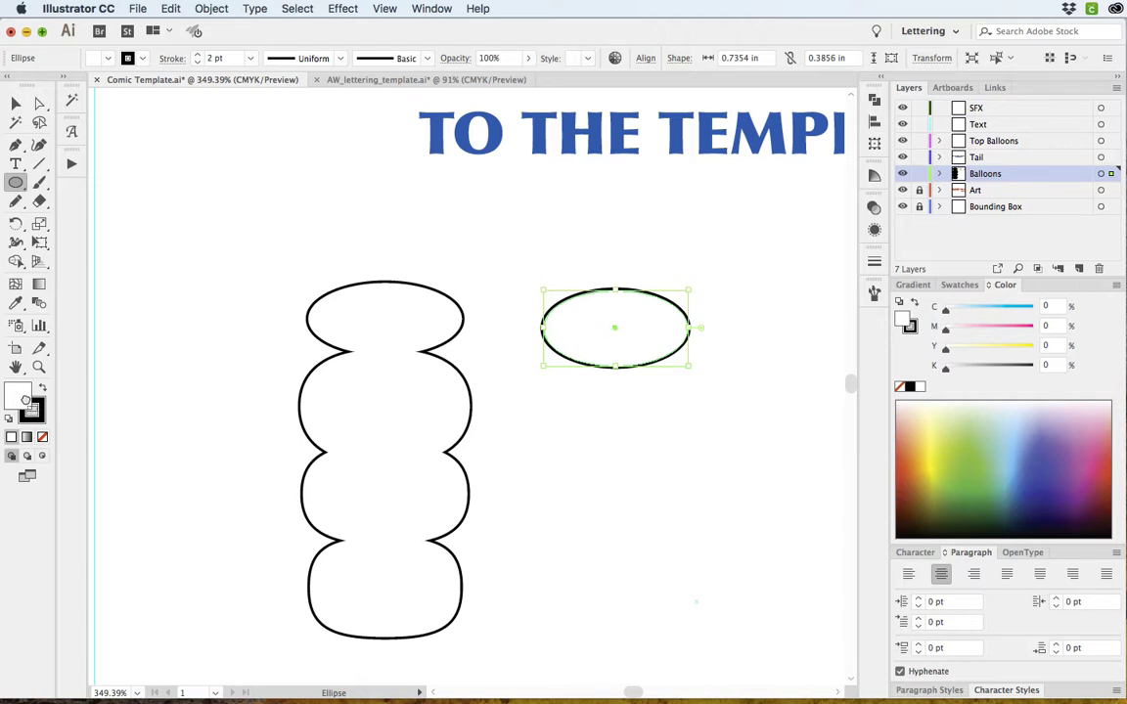
left_click_drag(32, 411, 23, 399)
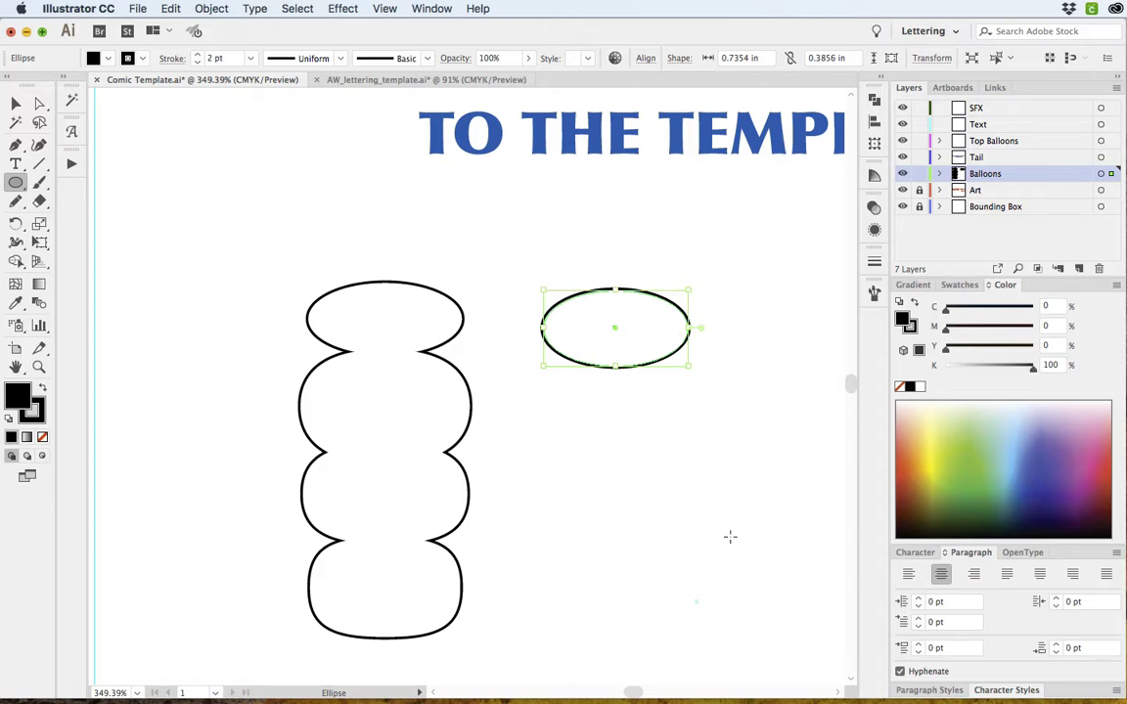
- Nudge the black backing ellipse down and back up to its place behind the white ellipse
key("shift+Down")
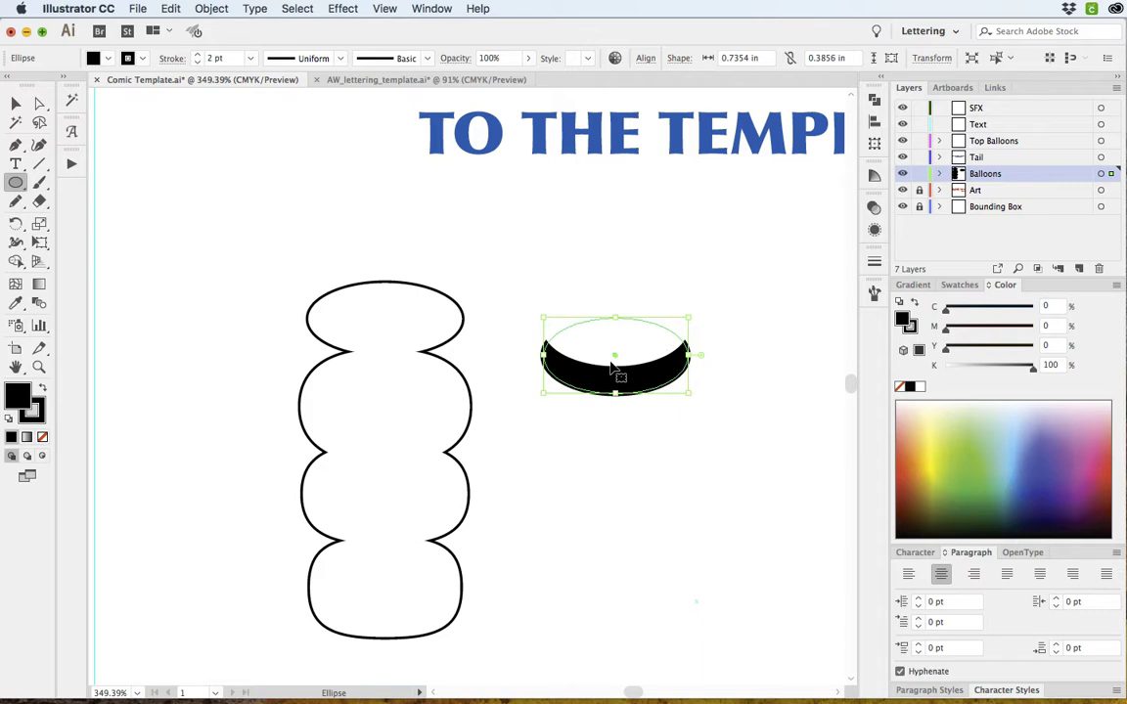
key("shift+Up")
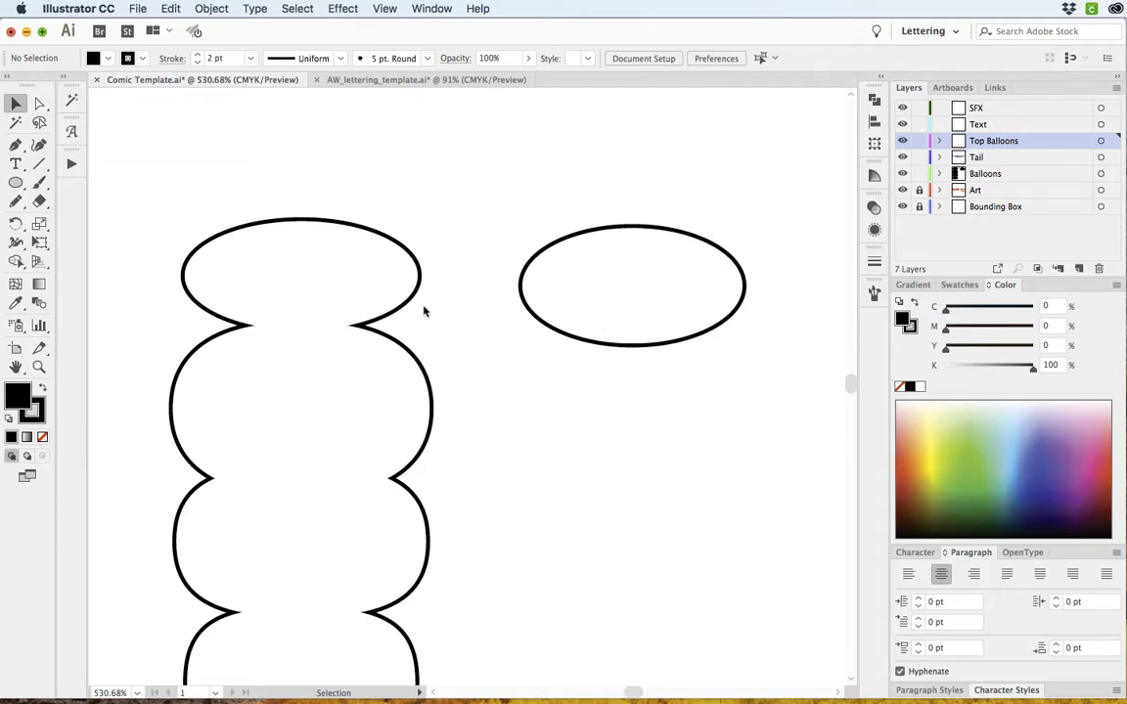
- Select both ellipses of the new balloon, duplicate them by copy and paste, and place the copy just below the original
left_click(683, 226)
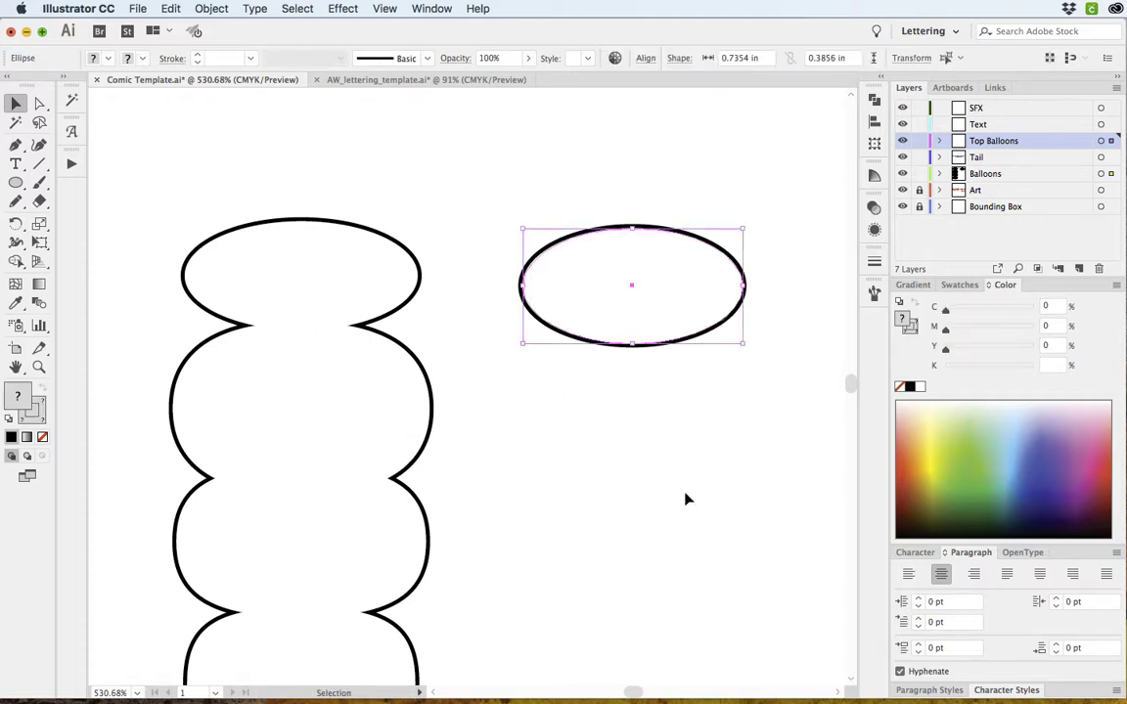
key("super+c")
key("super+v")
left_click_drag(538, 409, 714, 458)
left_click(791, 438)
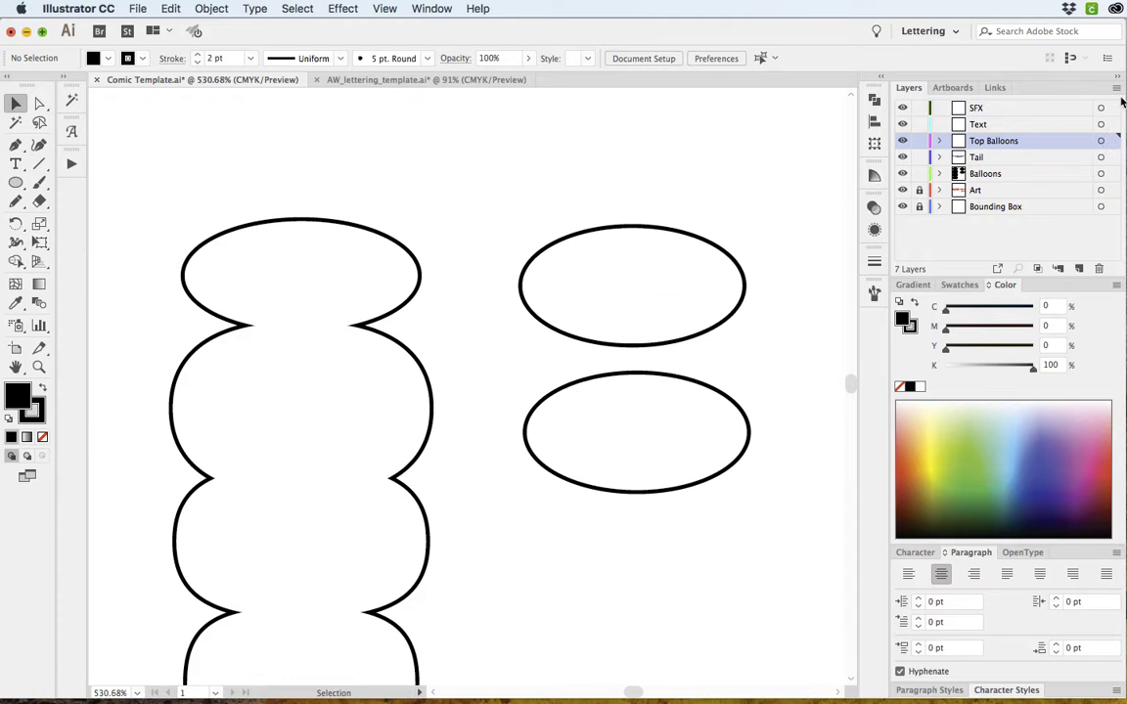
- Undock the Layers panel, check its Paste Remembers Layers option and the copied balloon's layer, and dock the panel again
left_click_drag(909, 87, 583, 165)
left_click(743, 170)
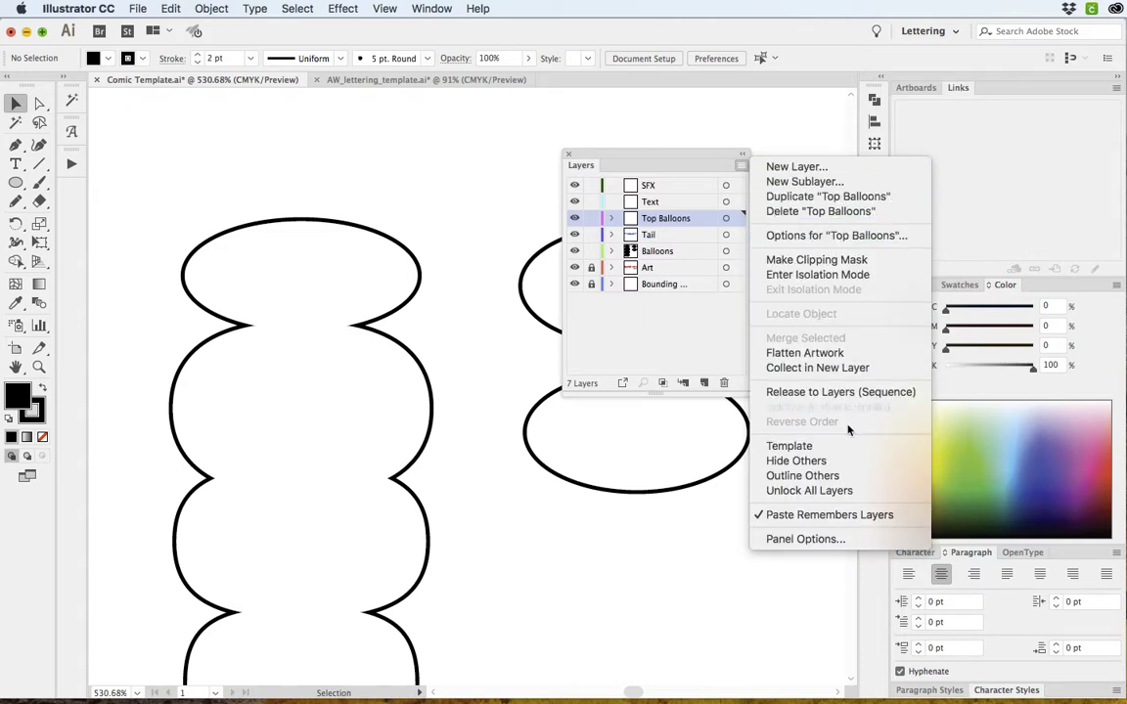
left_click(633, 523)
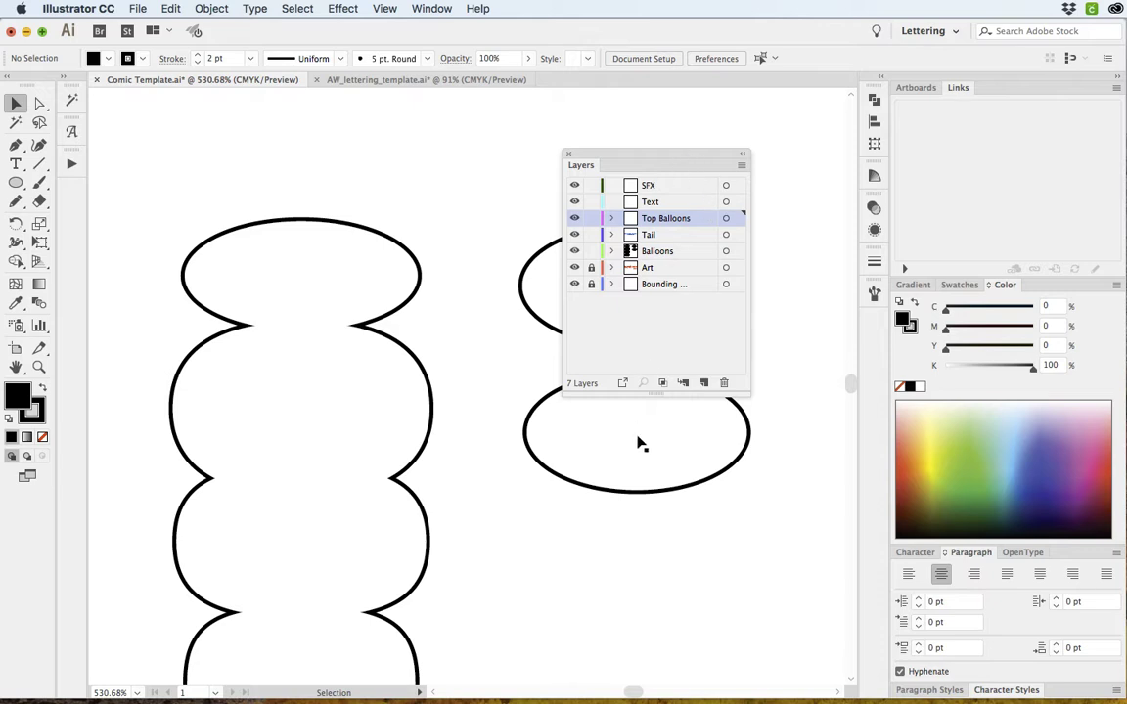
left_click(638, 470)
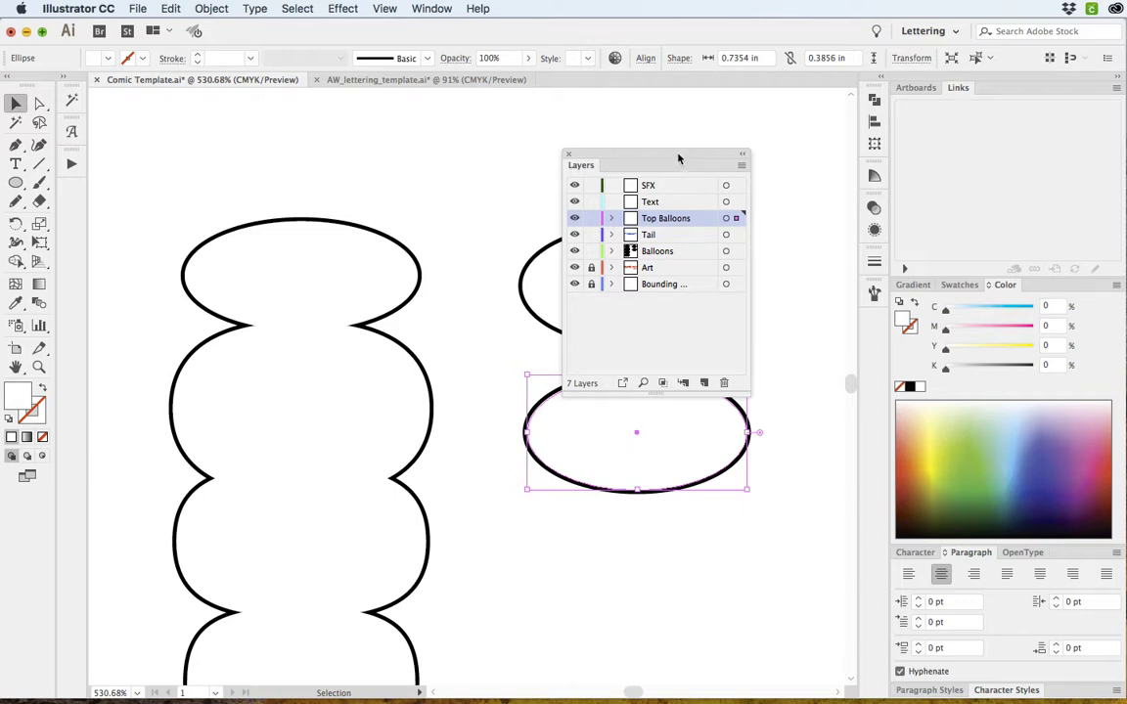
left_click_drag(678, 159, 998, 94)
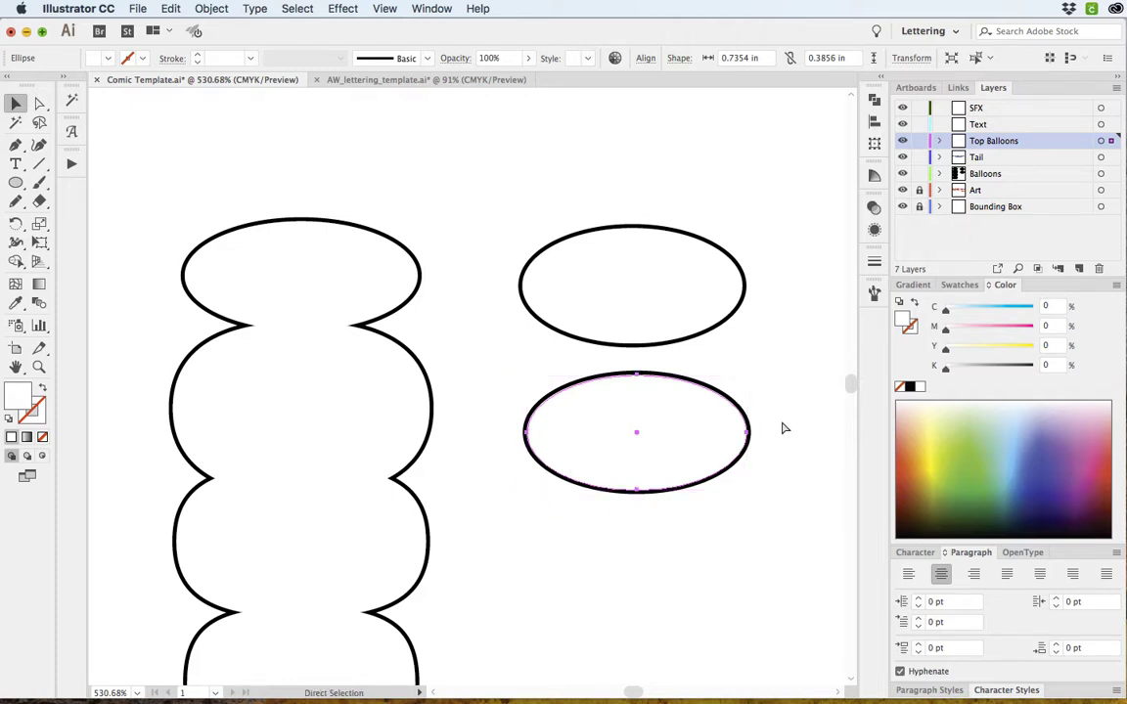
- Reshape all four curved segments of the copied balloon's two ellipses outward with Direct Selection for a squarer outline
left_click(708, 420)
key("a")
left_click_drag(549, 384, 586, 415)
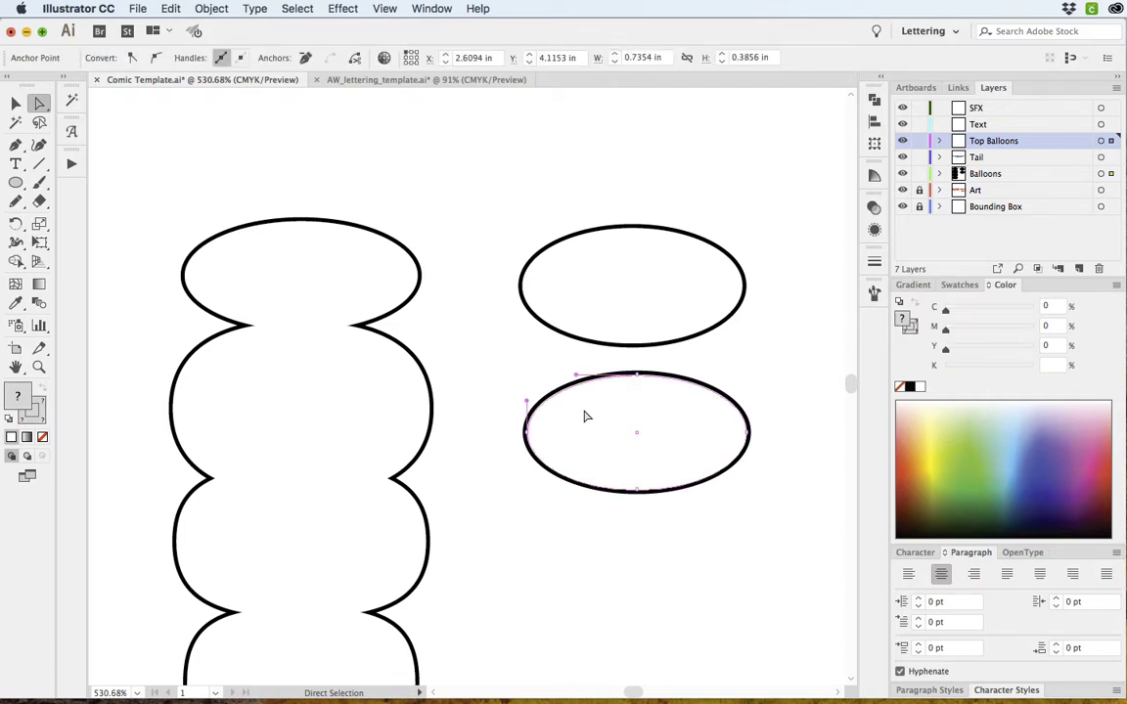
left_click(537, 368)
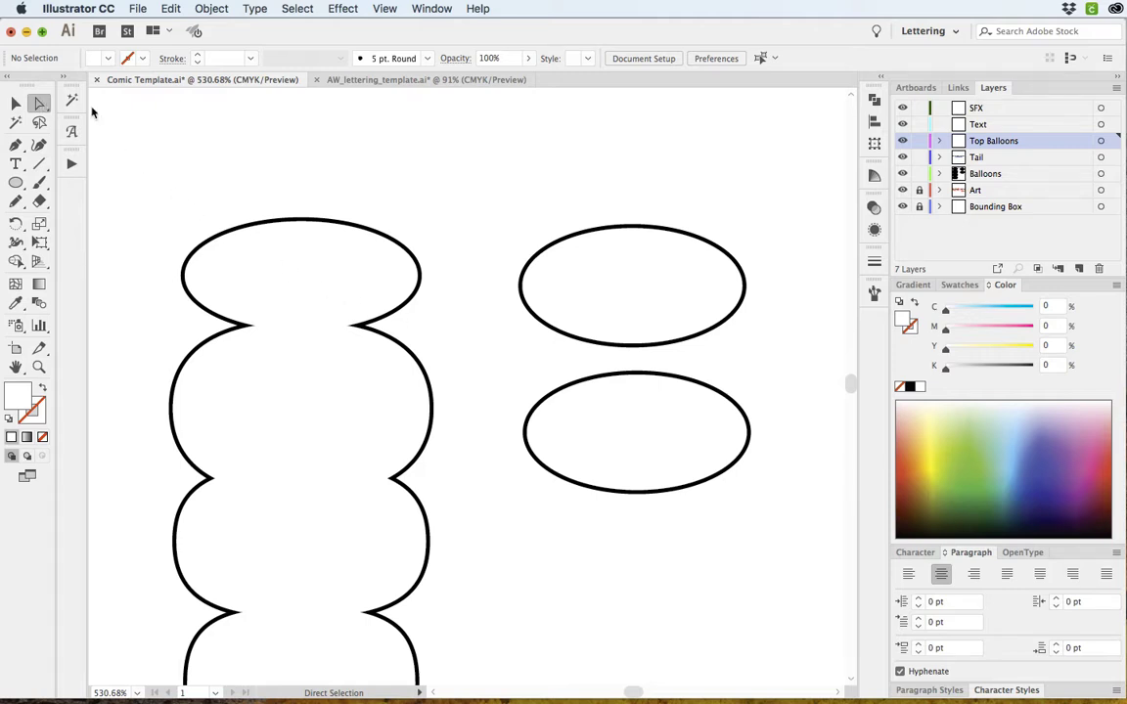
left_click_drag(541, 374, 600, 390)
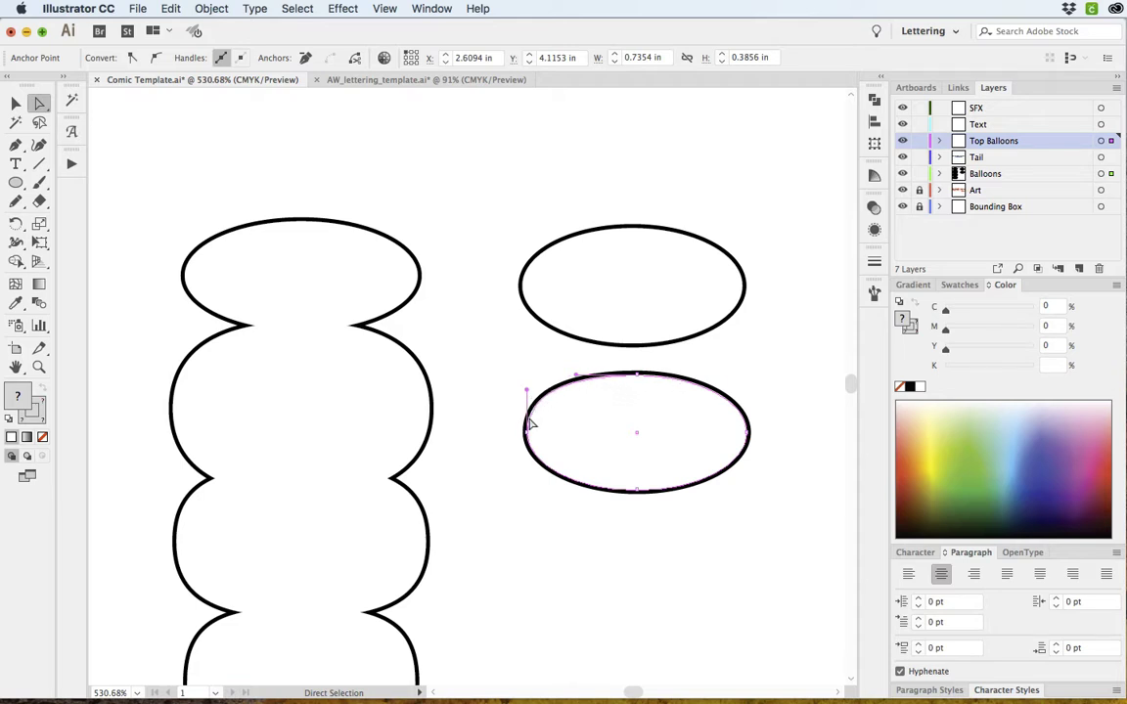
left_click(688, 375)
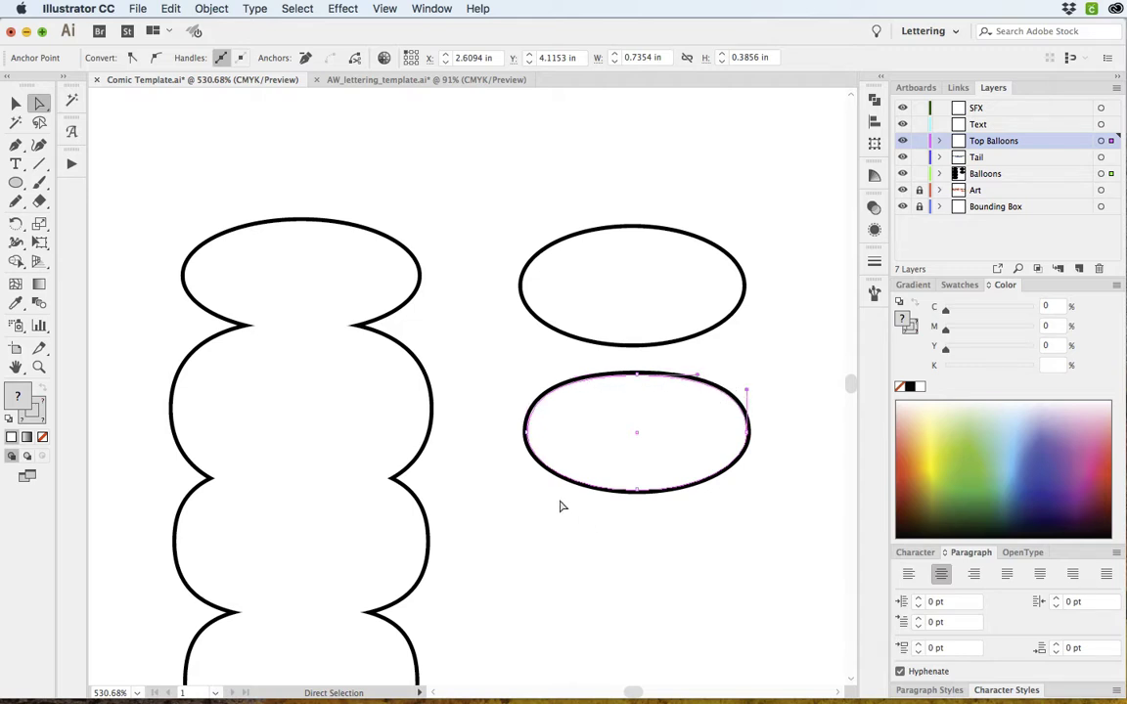
left_click(586, 481)
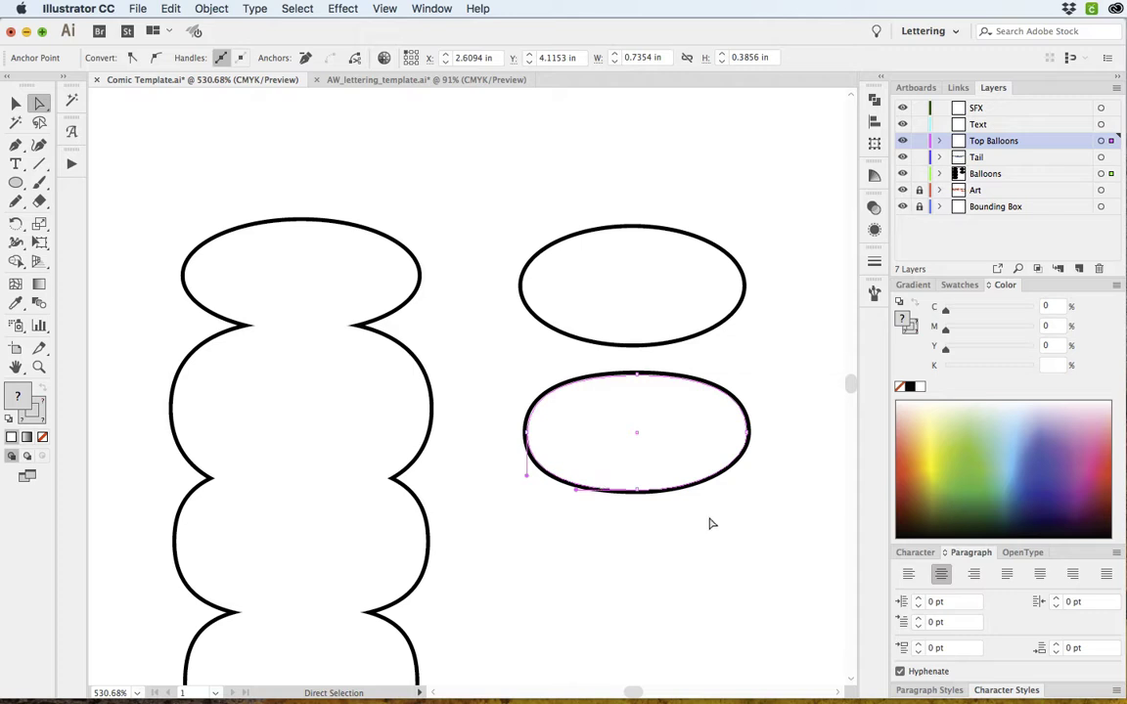
left_click(696, 481)
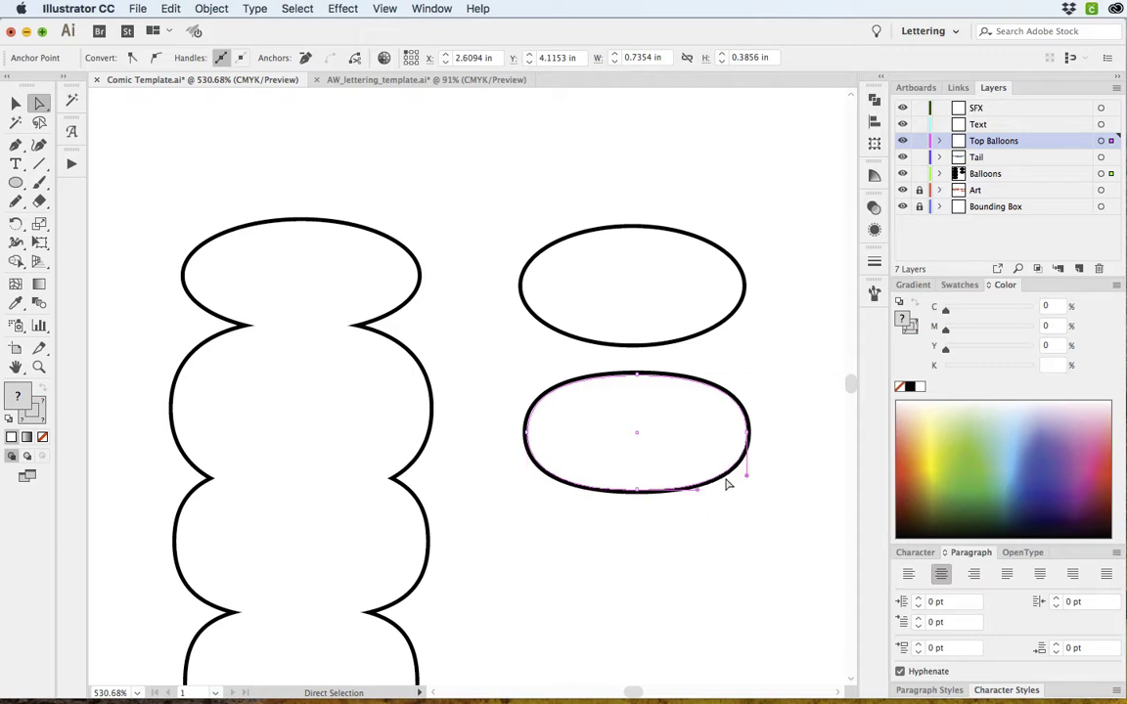
- Duplicate both shapes of the reshaped second balloon and place the copy directly below it
left_click(587, 562)
key("v")
left_click(683, 491)
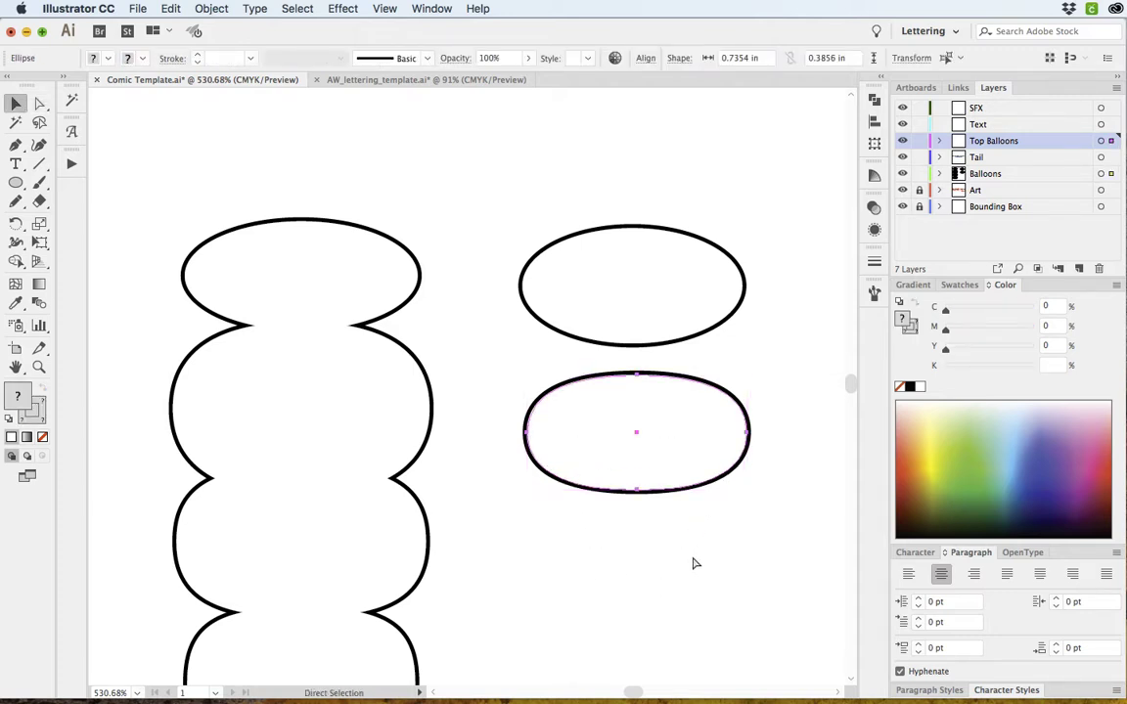
left_click_drag(665, 468, 652, 602)
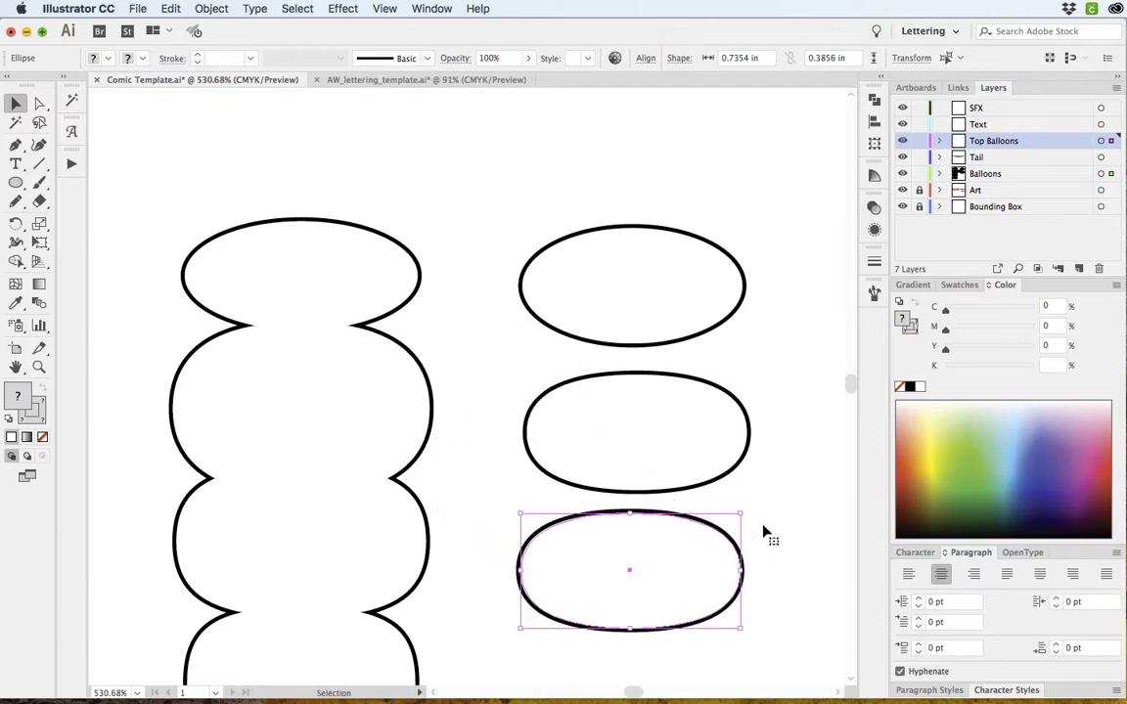
- Push the four corner curves of the third balloon's paired shapes farther outward to make it squarer than the second
left_click(765, 533)
key("a")
left_click_drag(519, 526, 609, 541)
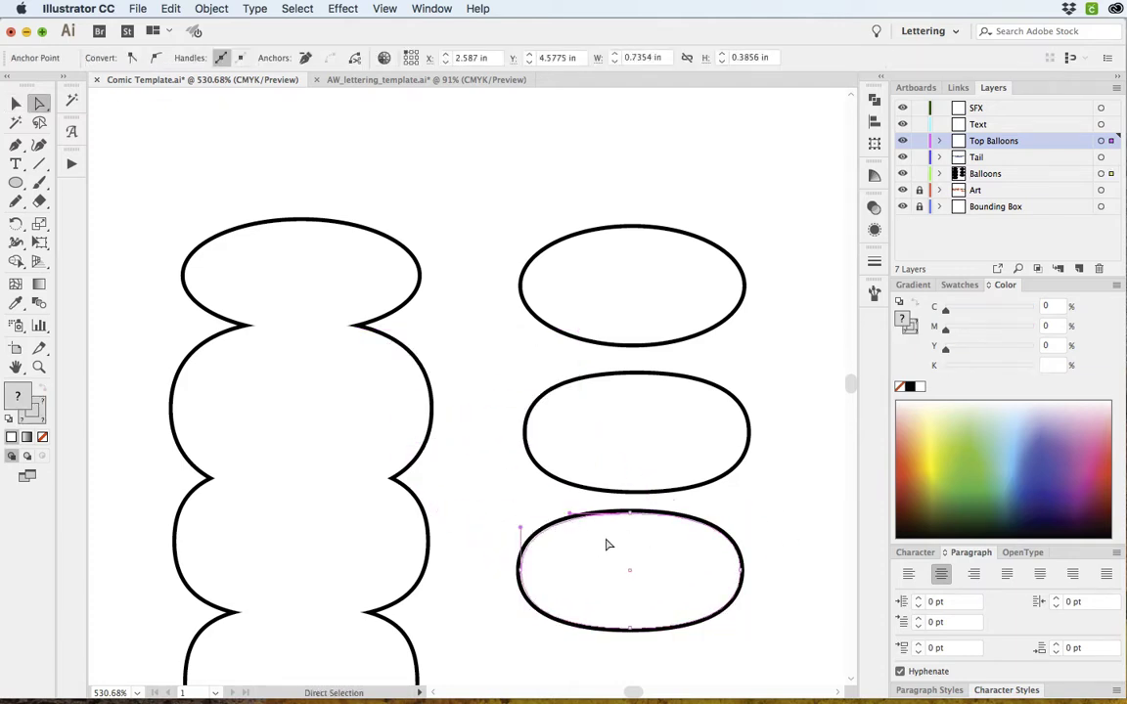
left_click(722, 521)
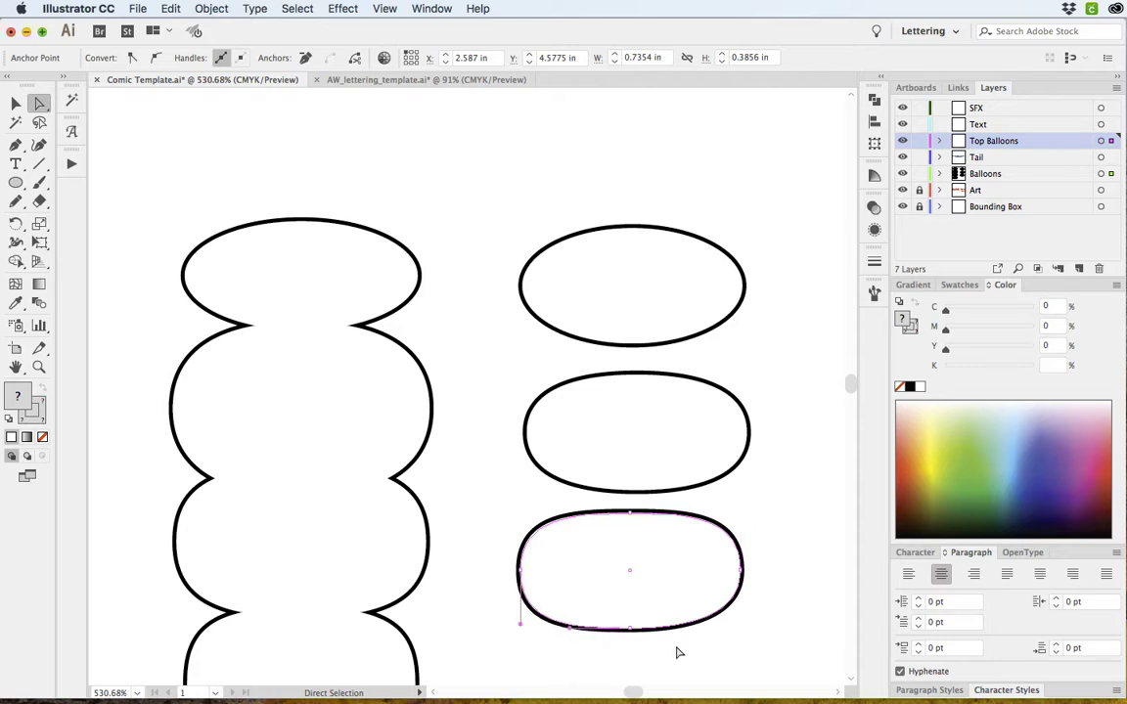
left_click(712, 630)
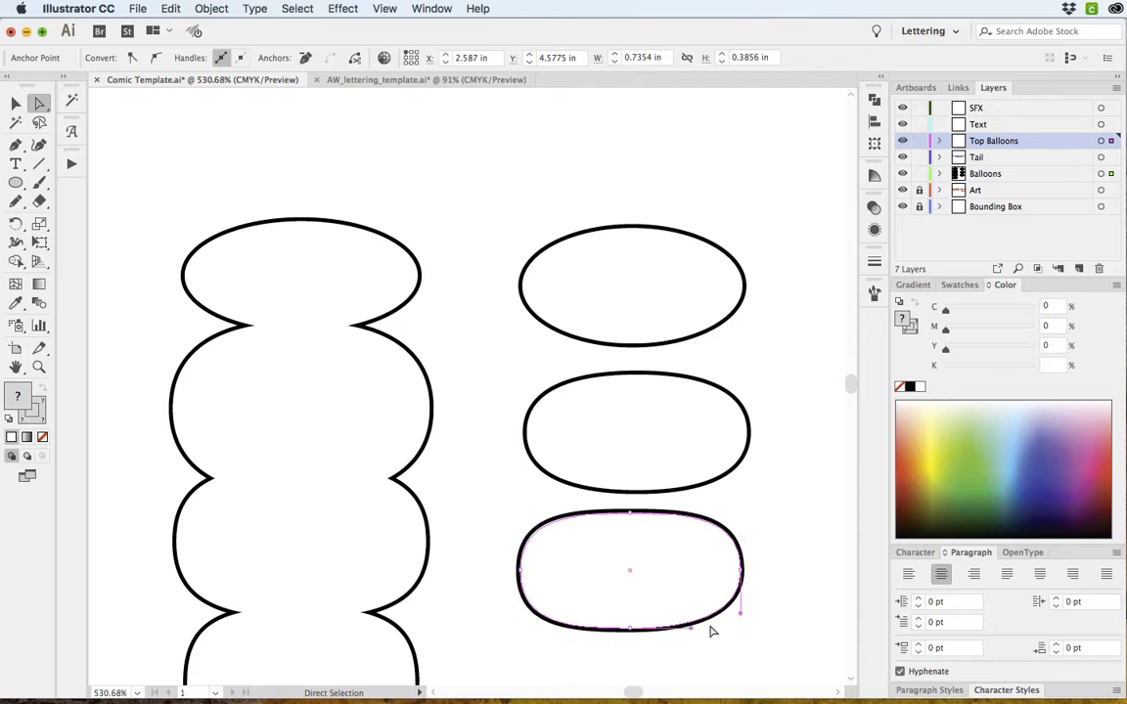
left_click(783, 596)
left_click_drag(708, 643, 714, 617)
- Duplicate both shapes of the third balloon by copy and paste and place the copy below it
key("v")
left_click(697, 543)
key("super+c")
key("super+v")
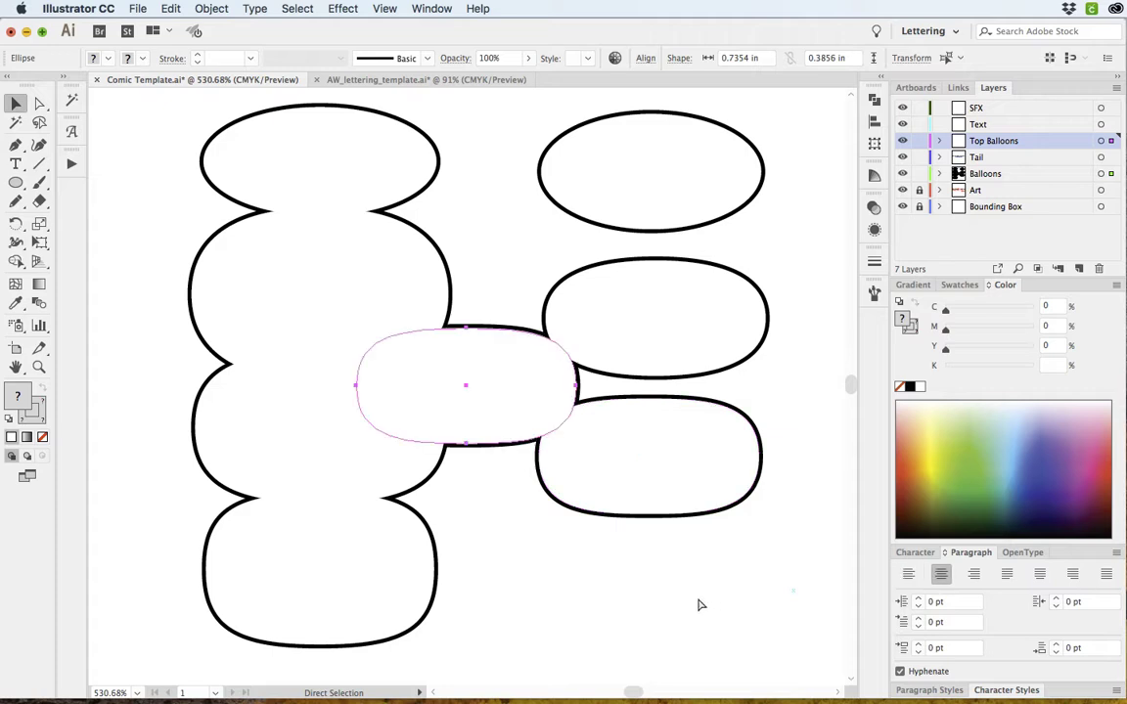
left_click_drag(510, 416, 681, 626)
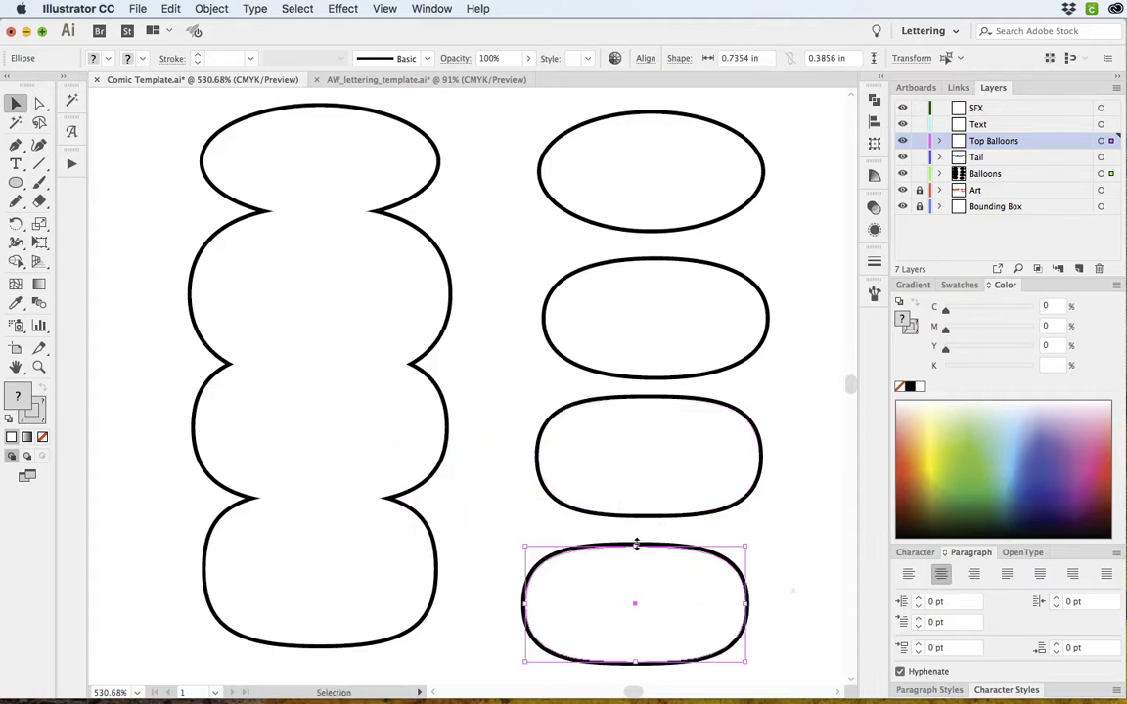
- Stretch the fourth balloon to about 0.43 in tall and push its four corner curves outward
left_click(742, 546)
key("a")
left_click(727, 559)
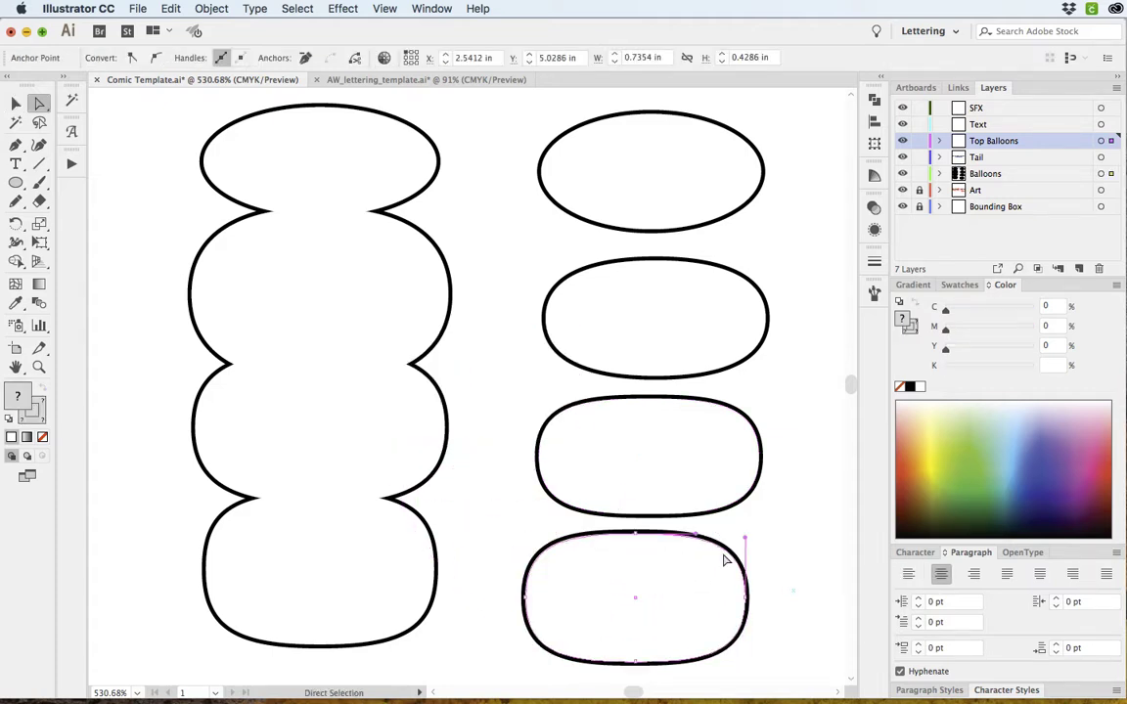
left_click(576, 560)
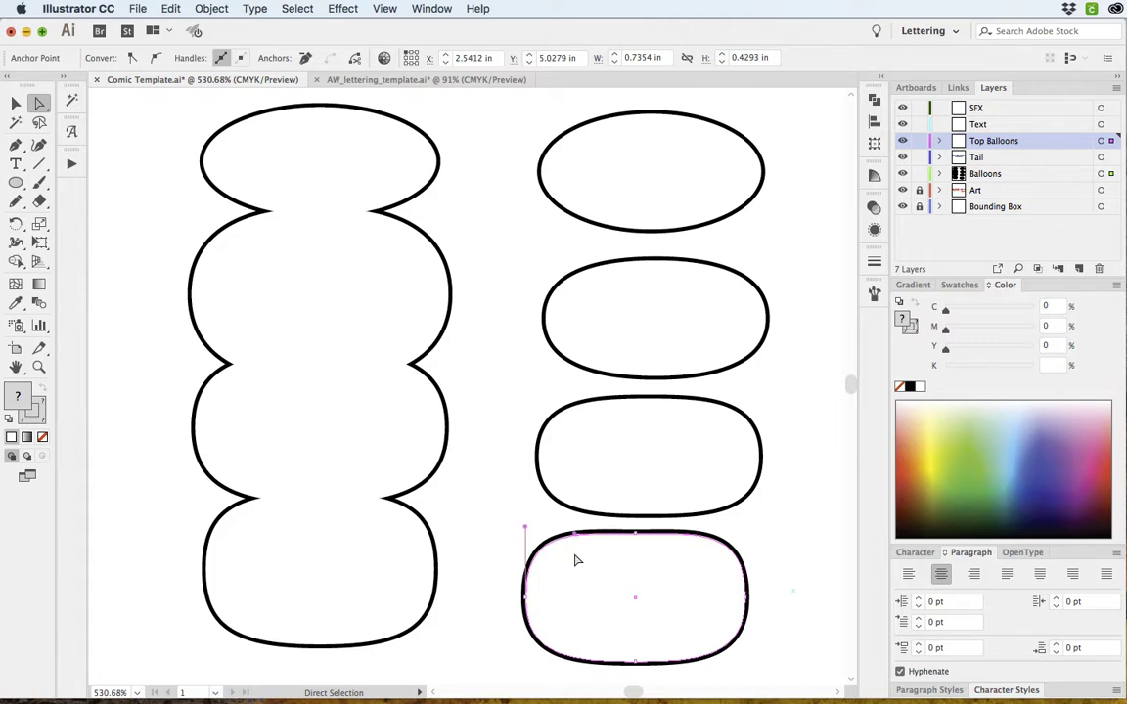
left_click(585, 663)
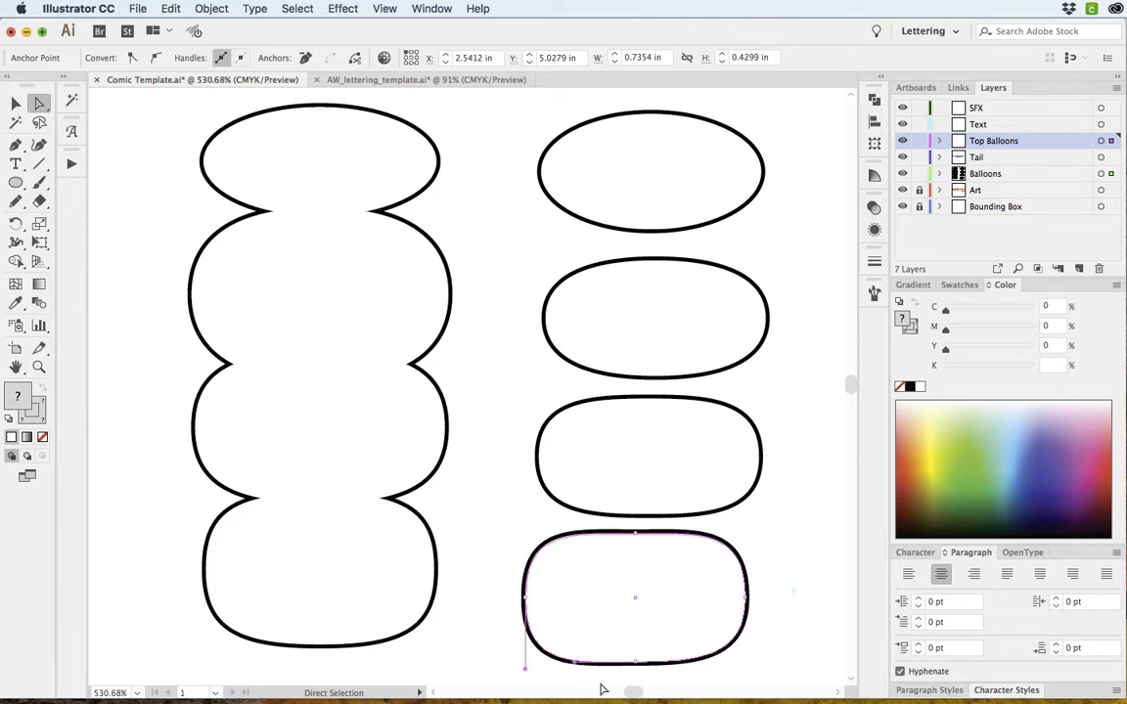
left_click(706, 659)
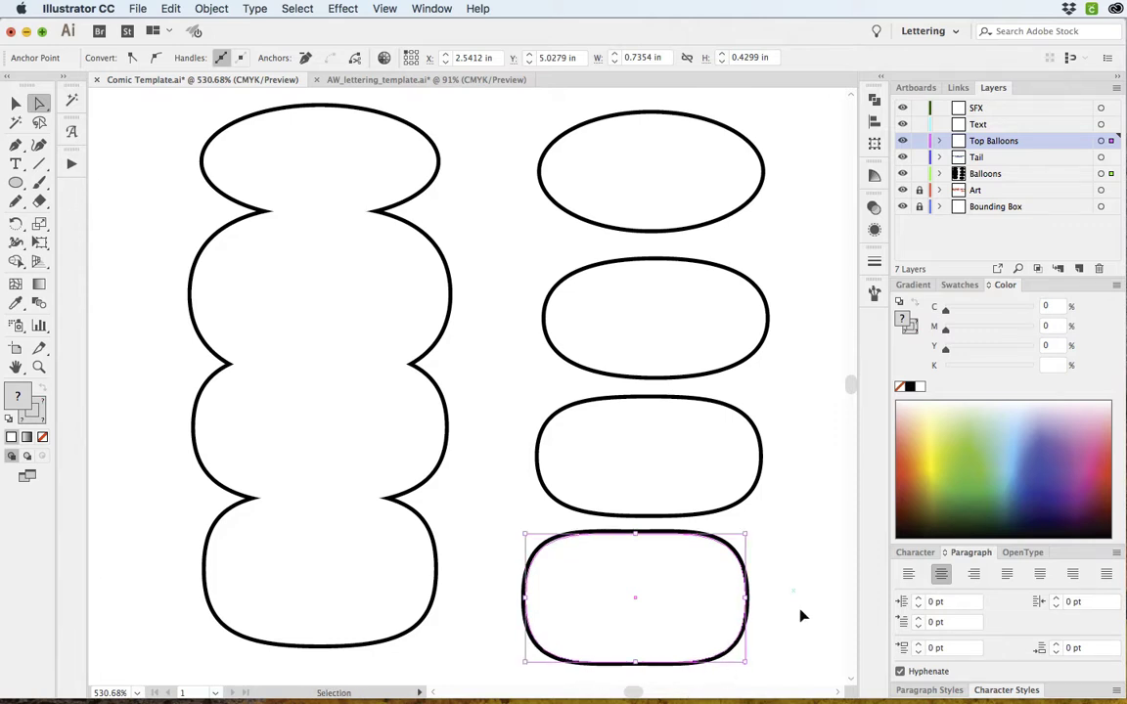
left_click(800, 599)
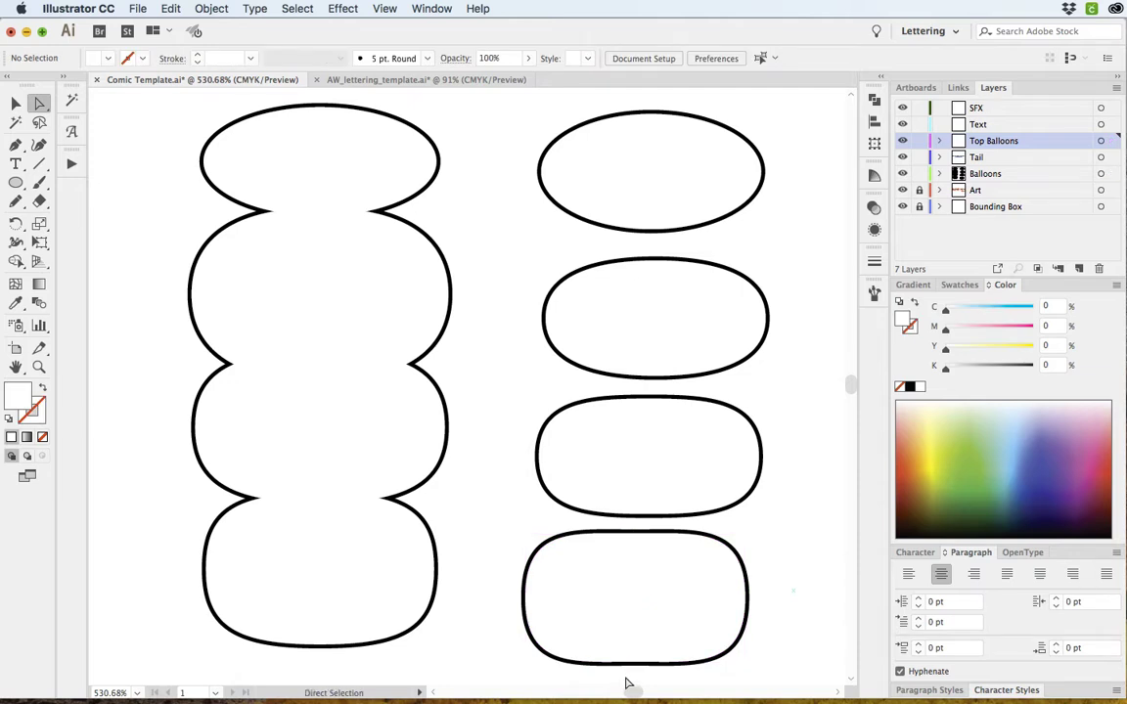
- Nudge the fourth balloon's bottom anchors down and top anchors up, and shift the balloon into line under the column
left_click_drag(626, 679, 656, 645)
key("Down")
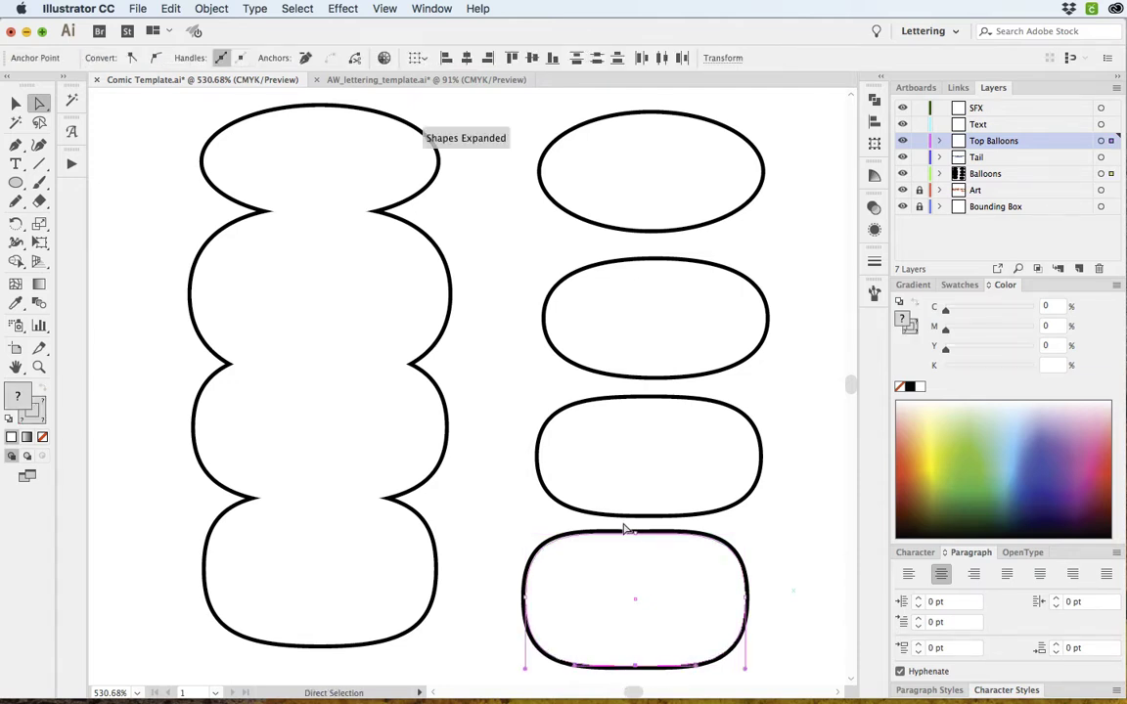
left_click(655, 539, "super")
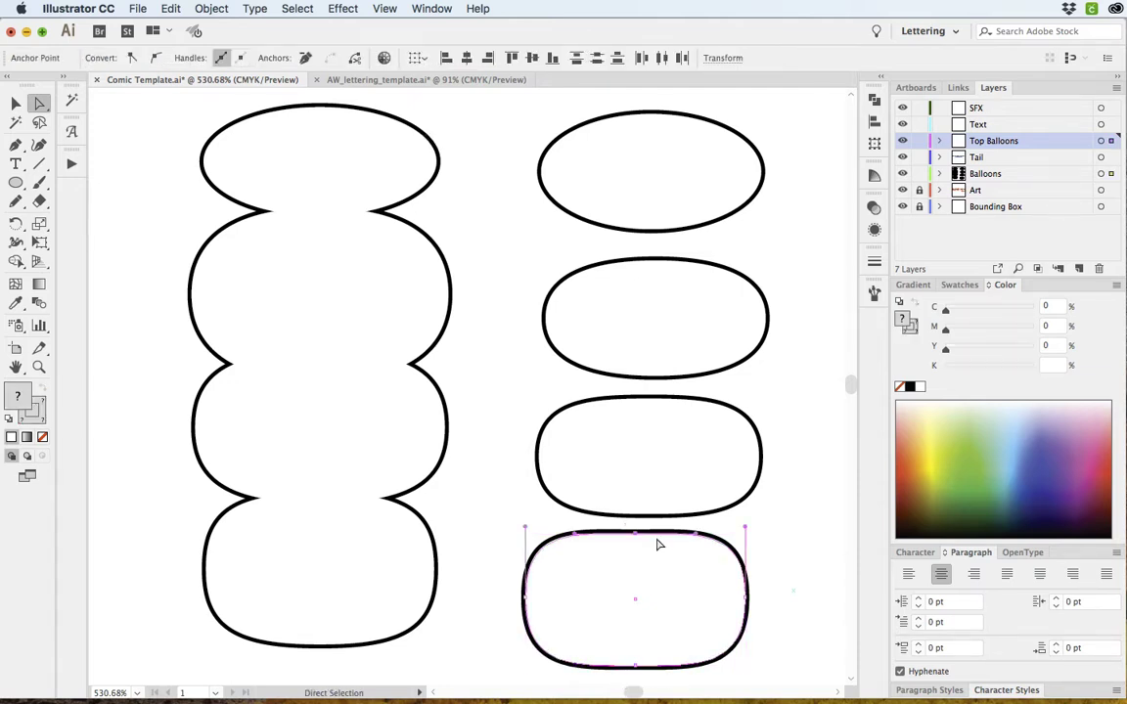
left_click(801, 597)
left_click(709, 625)
left_click_drag(709, 625, 729, 626)
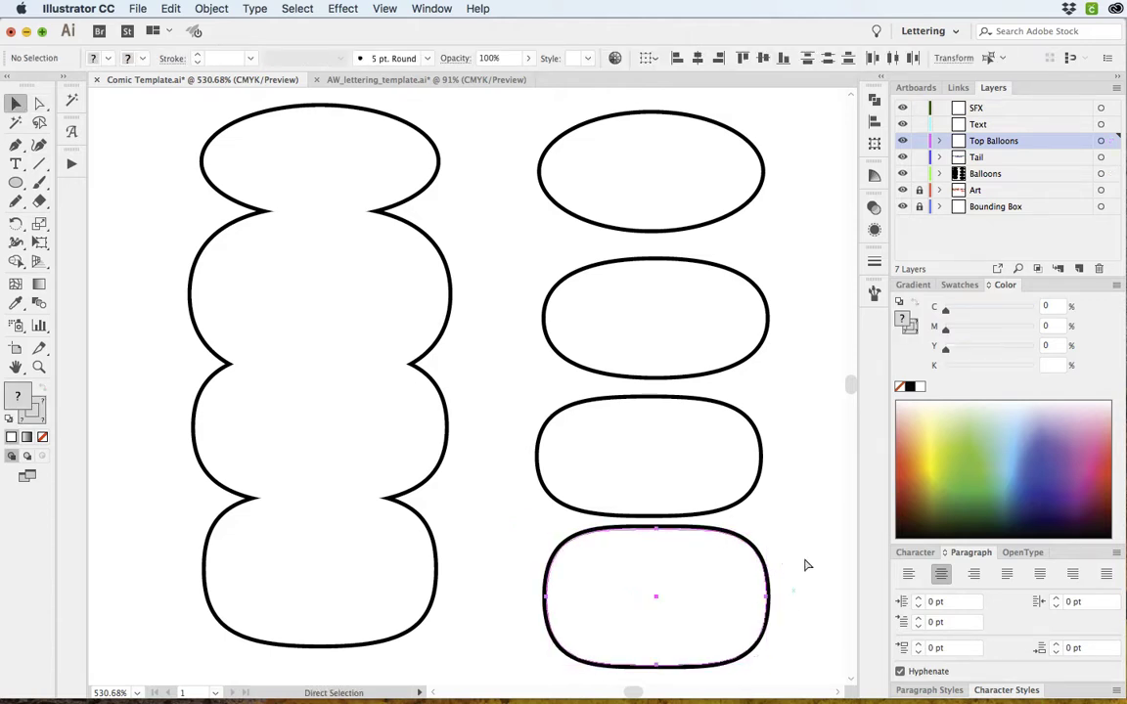
- Narrow the top ellipse balloon and overlap all four balloons of the new column into one connected stack
key("super+minus")
key("super+minus")
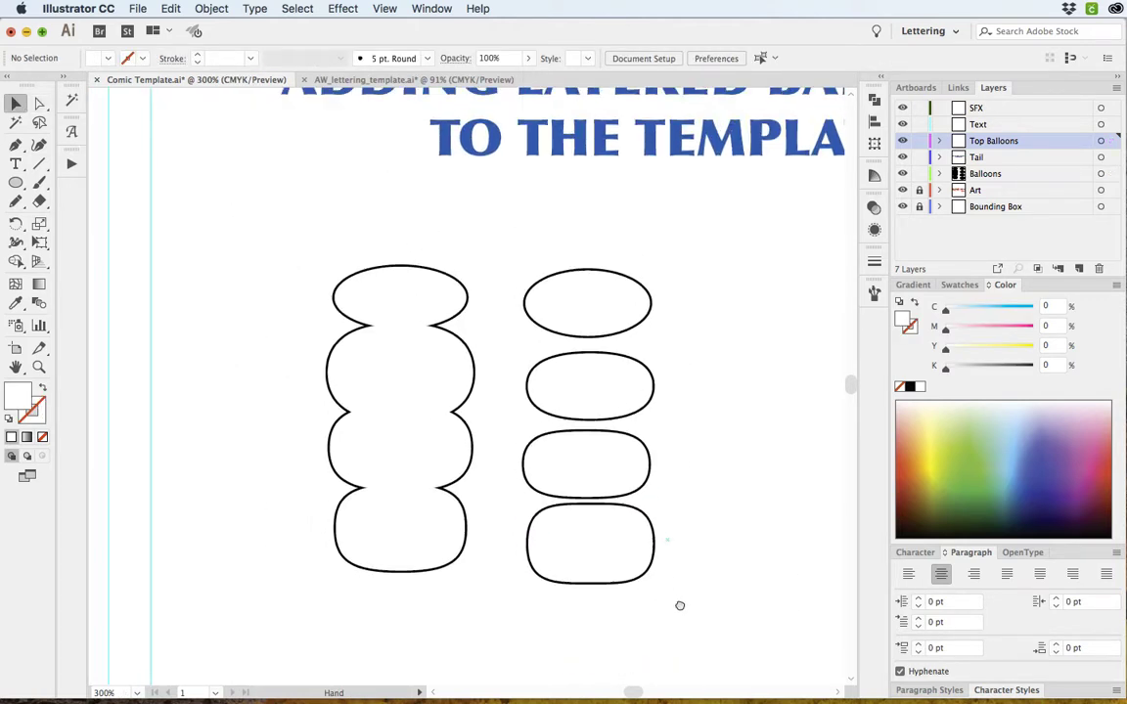
left_click_drag(624, 320, 629, 348)
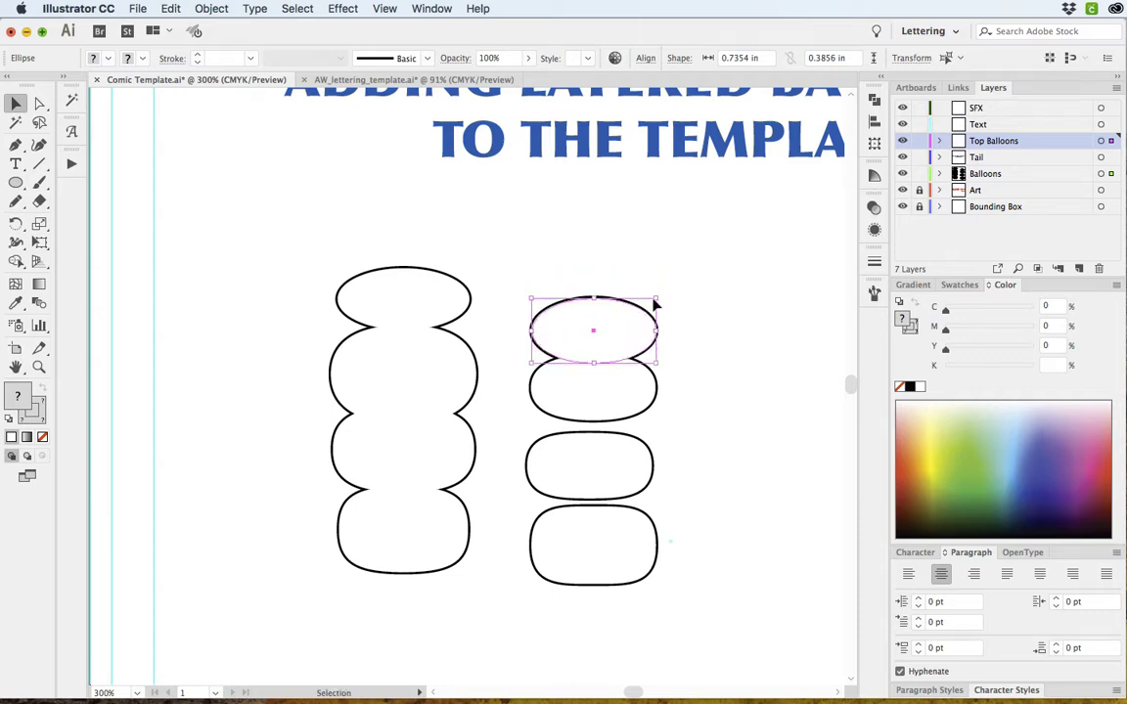
left_click_drag(656, 305, 649, 303)
left_click(660, 427)
mouse_move(664, 445)
left_mouse_down()
mouse_move(631, 478)
mouse_move(634, 463)
mouse_move(568, 409)
mouse_move(643, 445)
left_mouse_up()
left_click_drag(672, 512, 618, 559)
left_click_drag(621, 544, 622, 501)
left_click(707, 509)
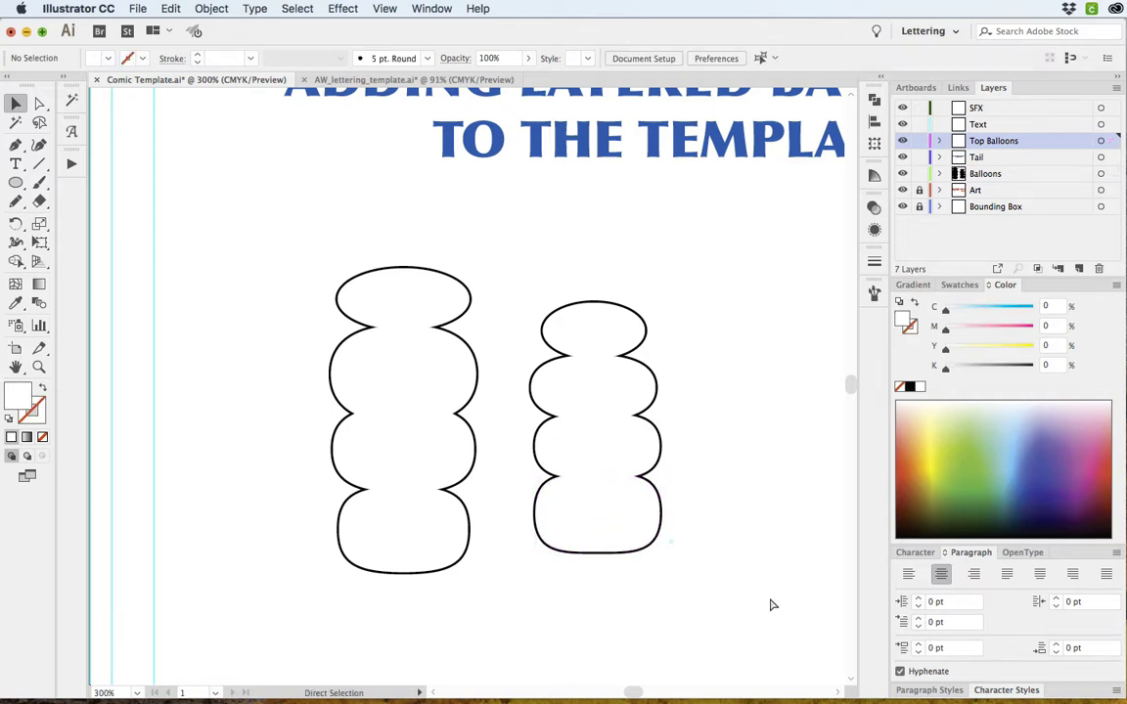
- Duplicate the second balloon of the new stack and place the copy in the empty space beside the stack
key("super+minus")
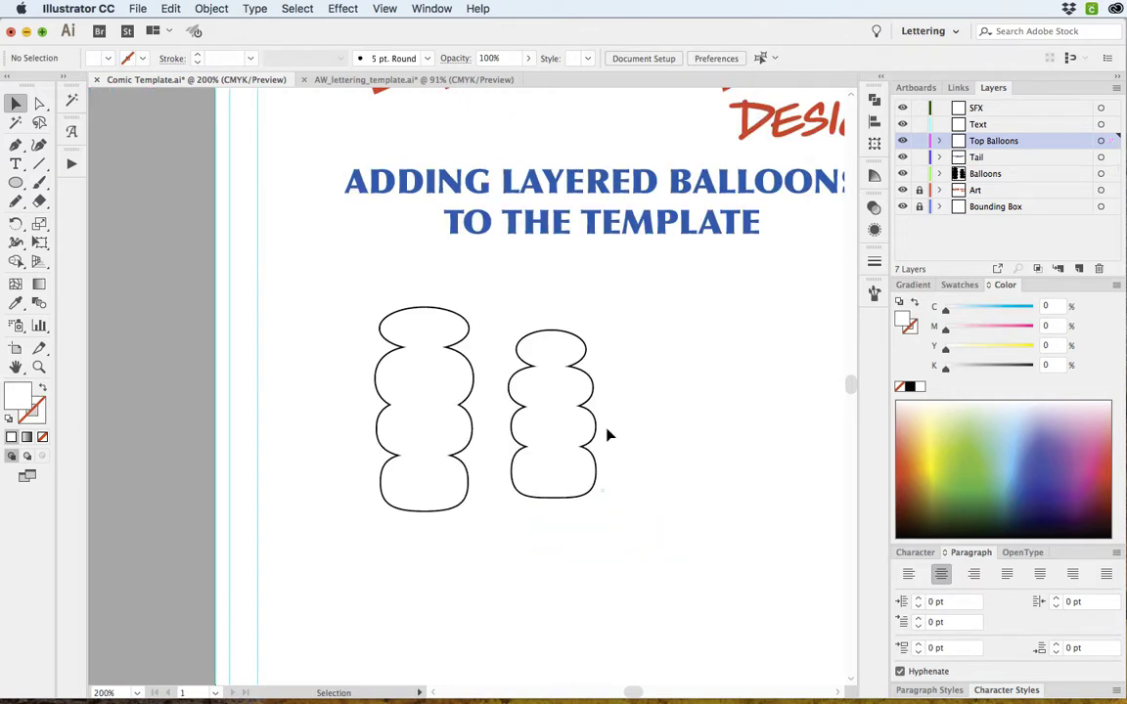
key("super+space")
left_click_drag(453, 370, 665, 607)
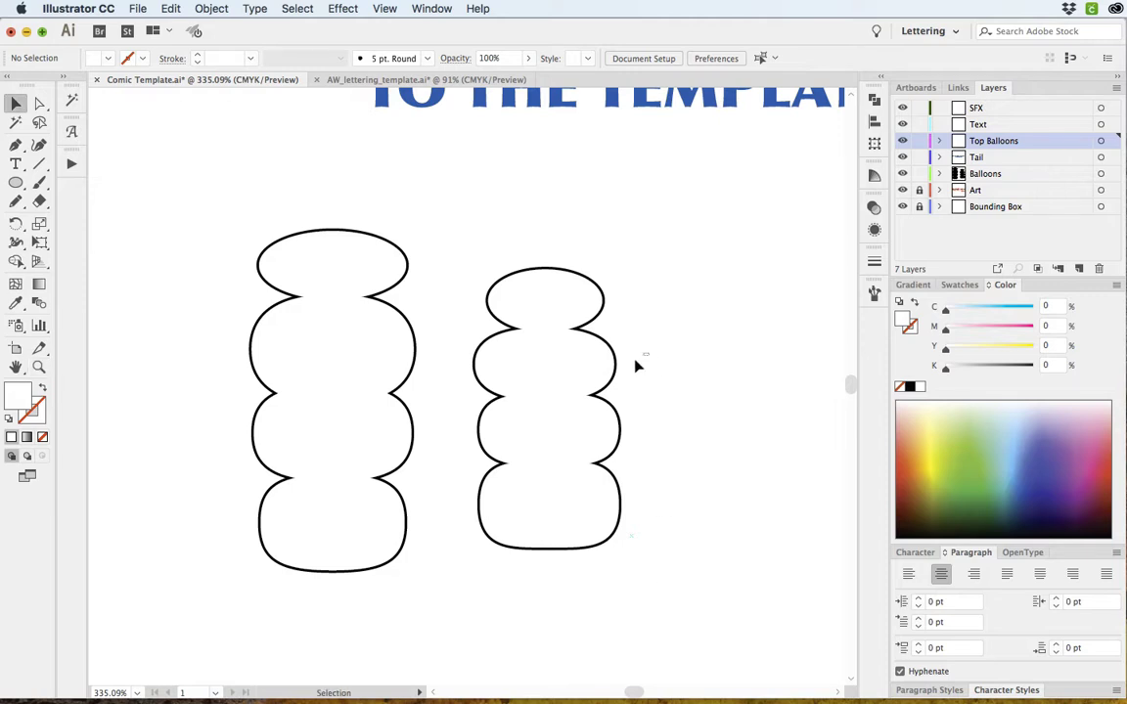
left_click(604, 382)
left_click_drag(604, 382, 746, 401)
scroll(714, 528, "right", 2)
scroll(715, 528, "up", 1)
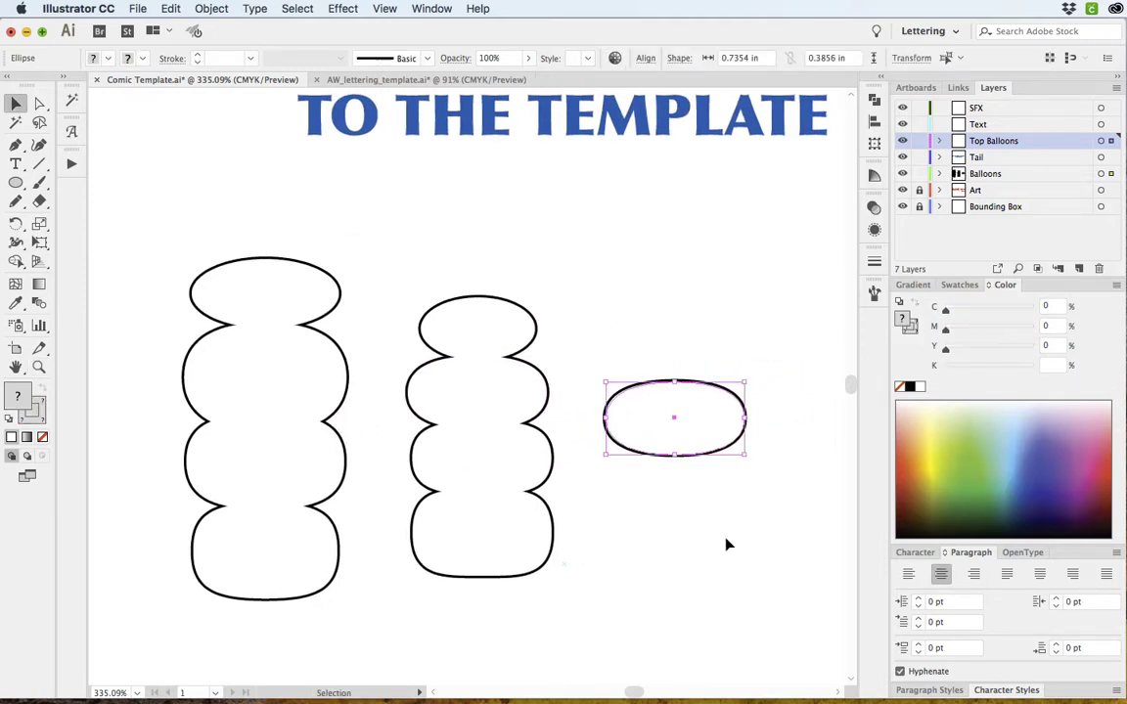
- Draw a pointed tail on the Tail layer under the standalone balloon with the Pen tool, with white fill and 1 pt black stroke
key("p")
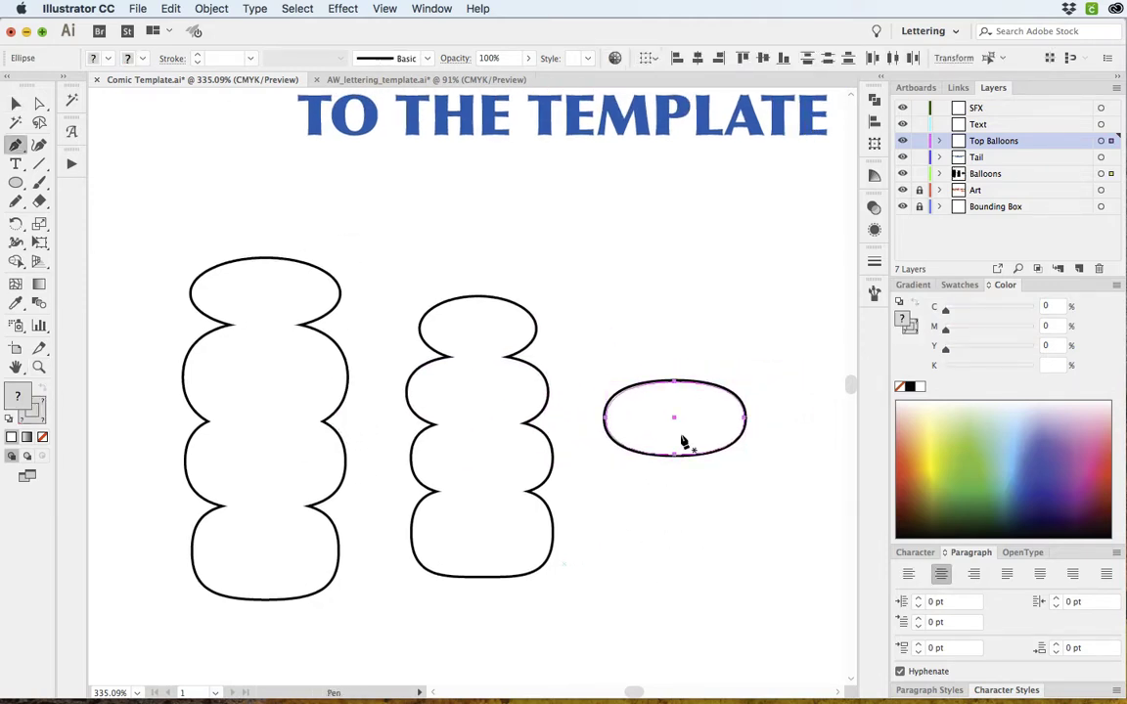
left_click(1010, 159)
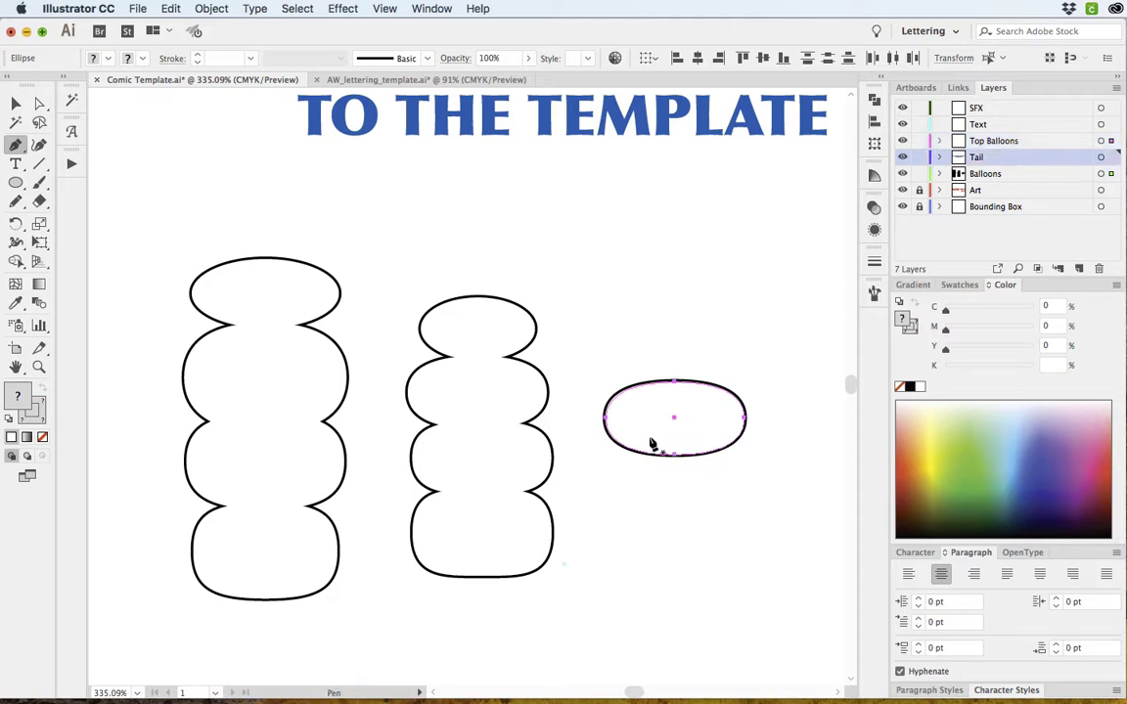
left_click_drag(650, 442, 629, 492)
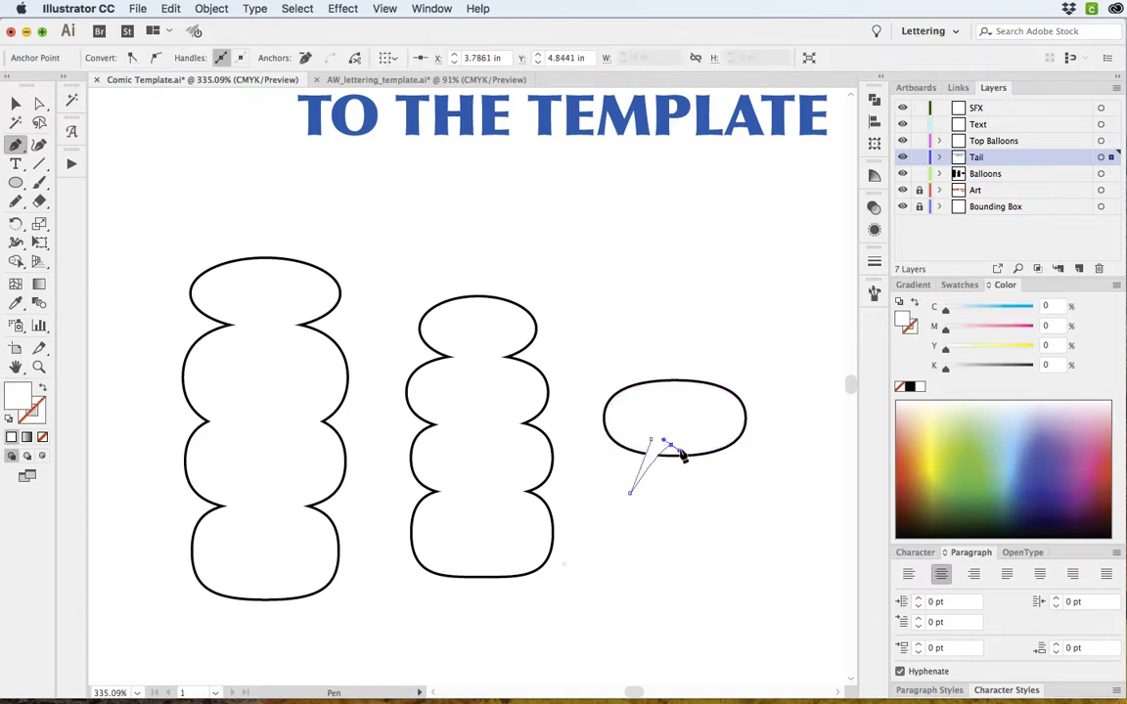
mouse_move(669, 446)
left_mouse_down()
mouse_move(719, 530)
mouse_move(674, 449)
left_mouse_up()
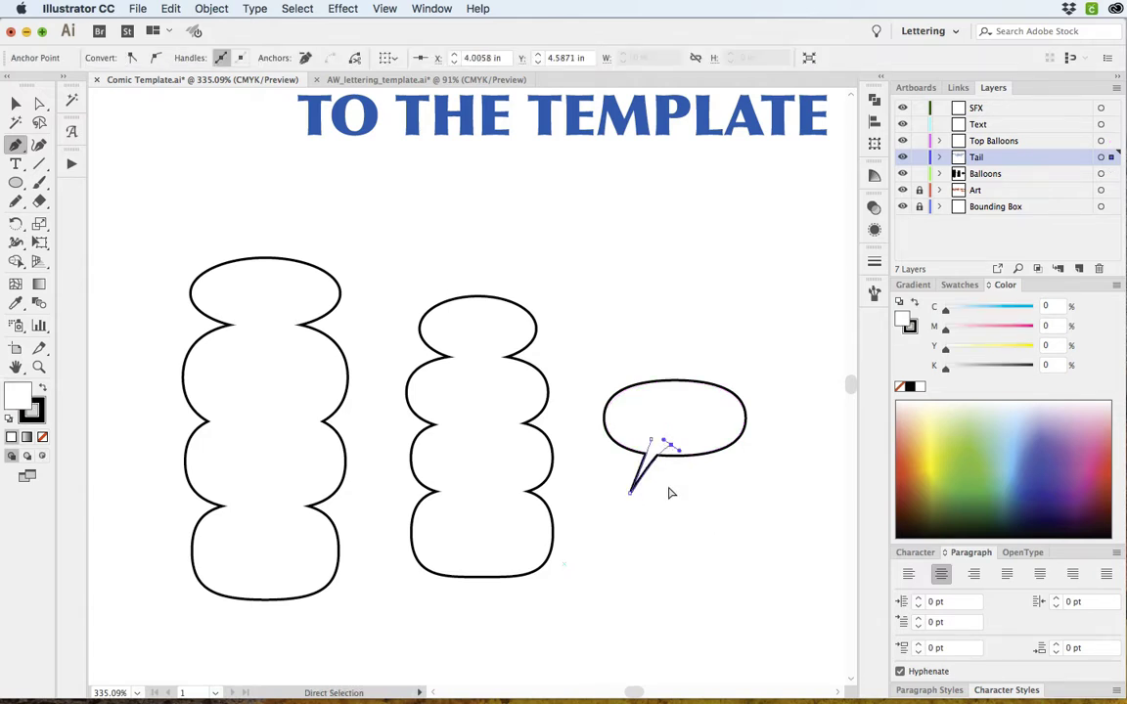
left_click(670, 490, "super")
key("z")
left_click_drag(611, 370, 684, 572)
key("v")
scroll(474, 416, "up", 4)
scroll(474, 416, "left", 3)
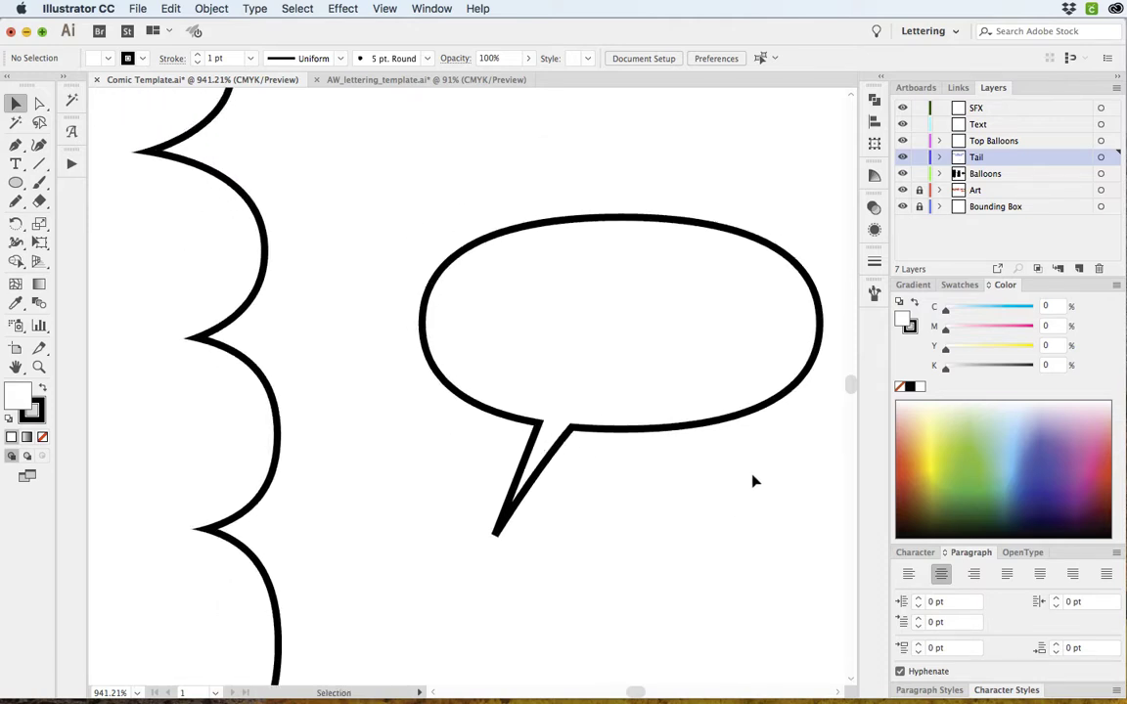
- Draw a second tail on the Tail layer with the Pen tool, pointing right from the bottom balloon of the new stack
key("p")
scroll(512, 593, "down", 5)
scroll(512, 593, "left", 4)
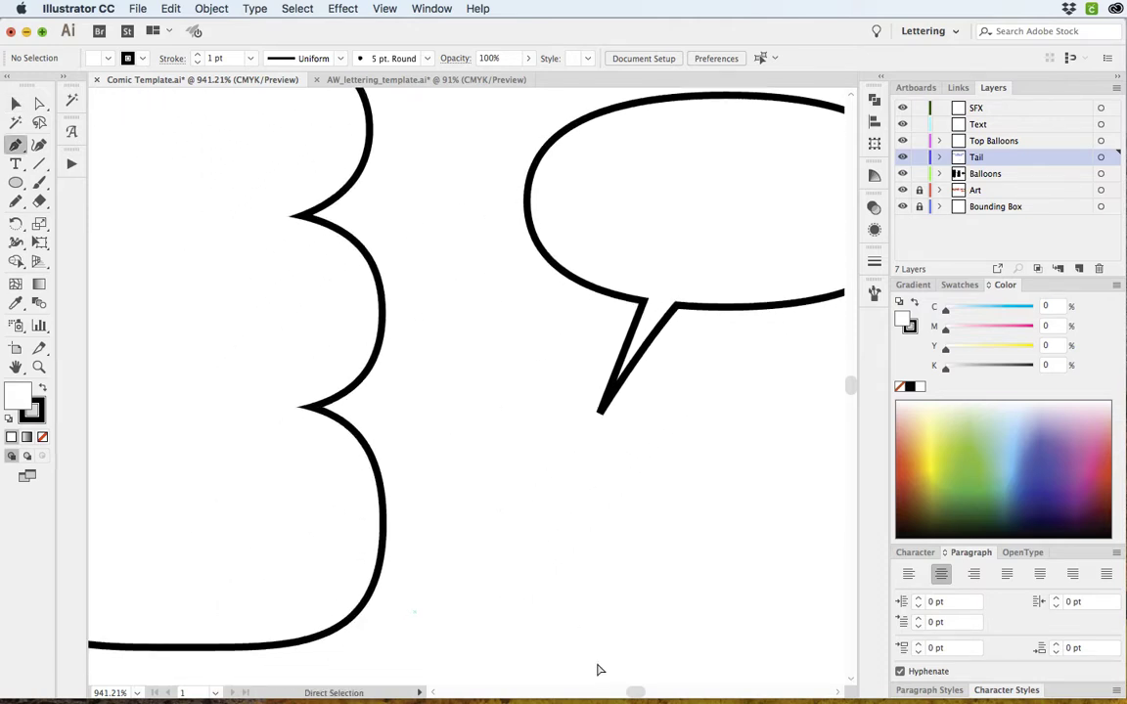
key("super+minus")
key("super+minus")
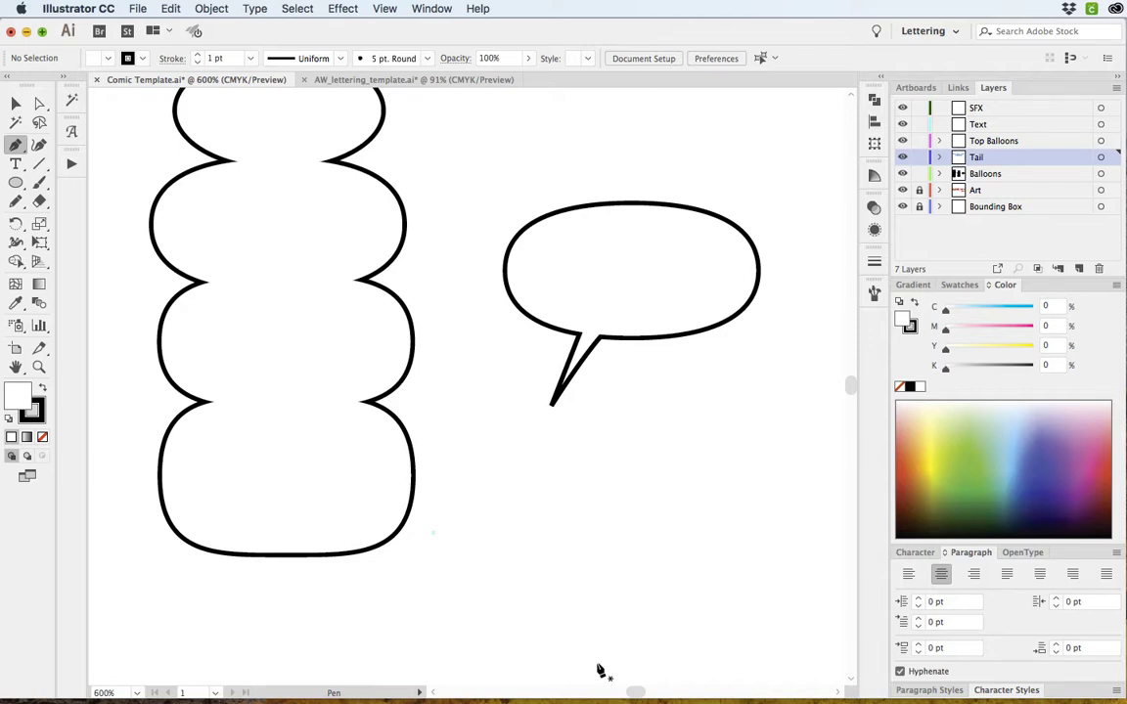
left_click(375, 508)
left_click(519, 494)
left_click_drag(390, 467, 396, 457)
key("v")
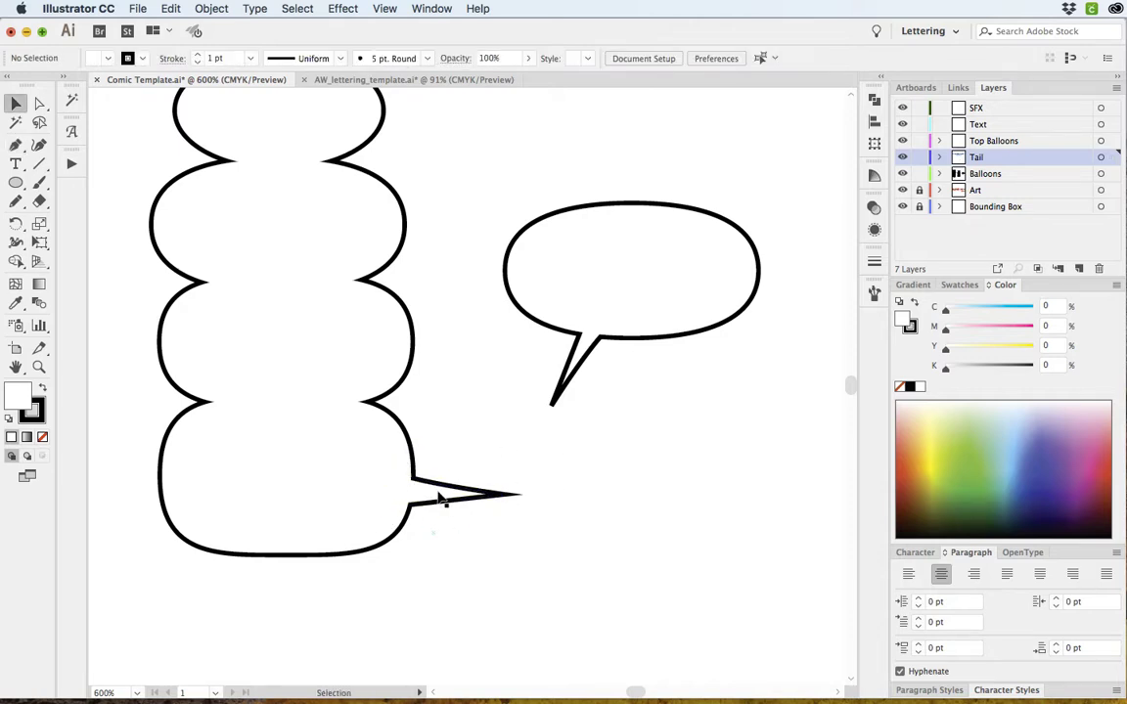
- Move the right-pointing tail from the bottom balloon of the new stack up to the stack's top ellipse balloon
left_click_drag(441, 498, 422, 239)
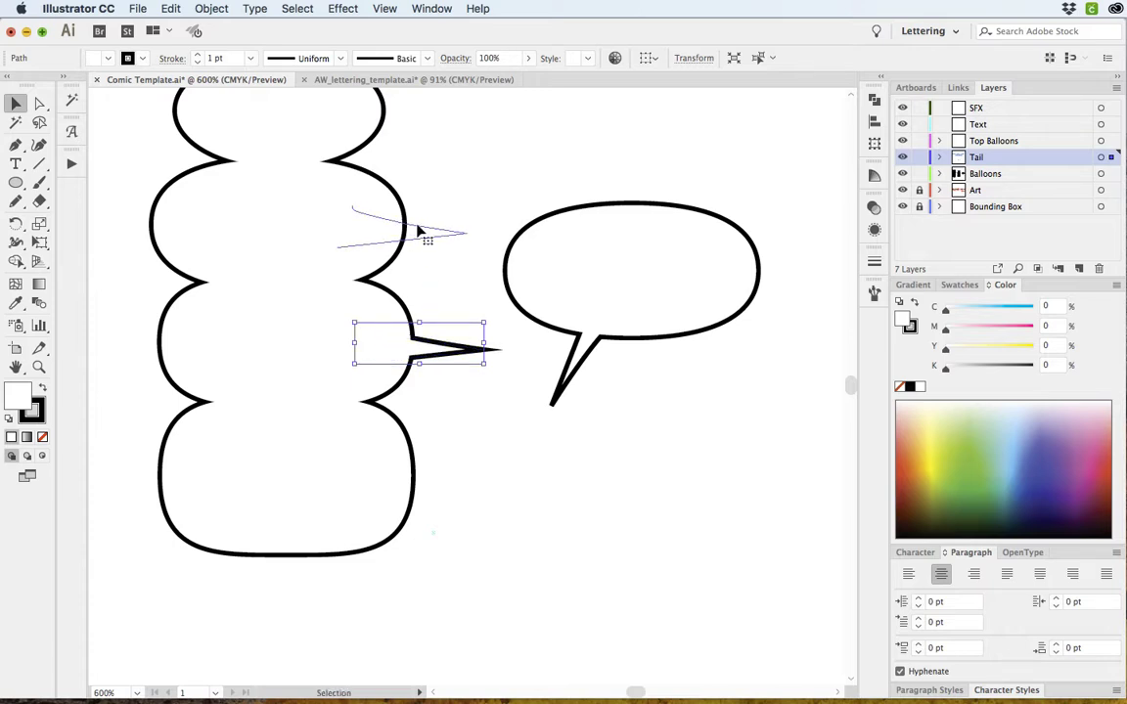
left_click_drag(525, 229, 569, 334)
key("a")
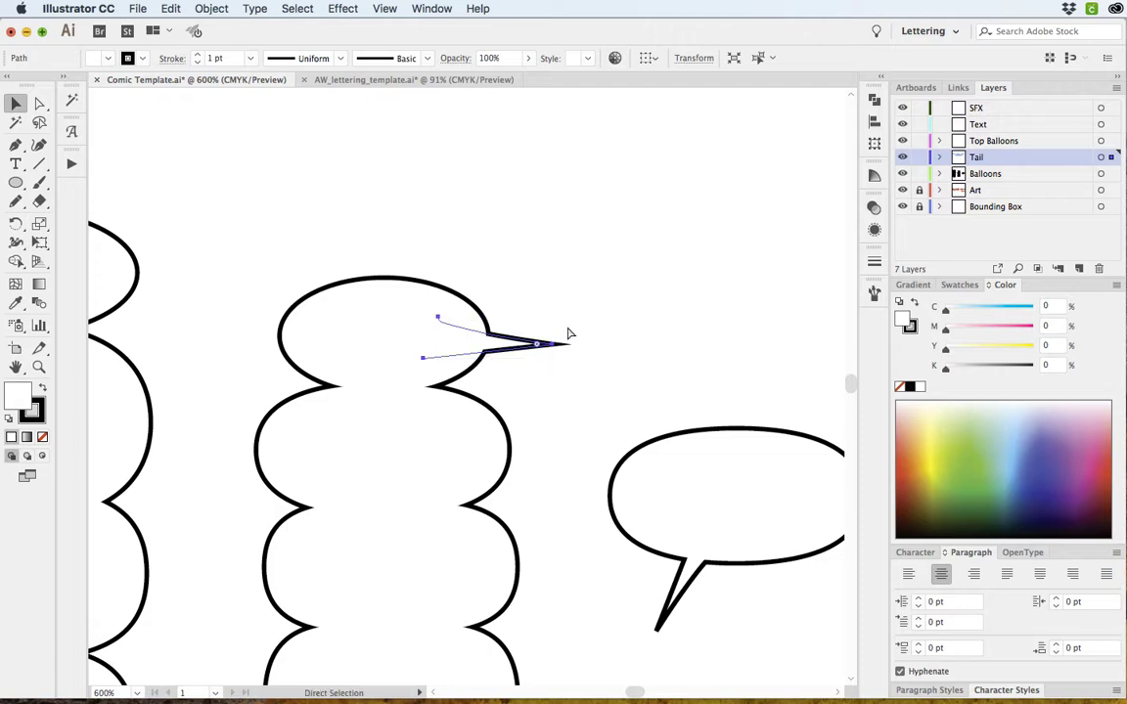
key("super+minus")
key("super+minus")
key("v")
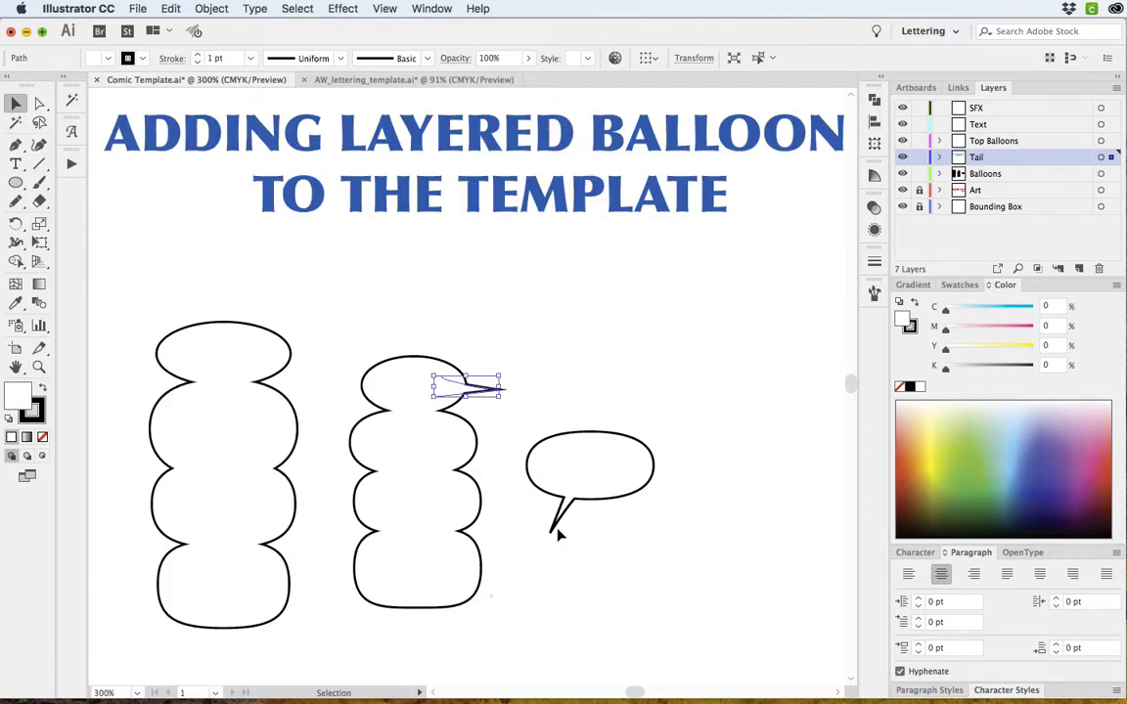
- Try the standalone balloon's tail under the bottom balloon of the new stack, and put it back under the standalone balloon
left_click_drag(566, 521, 403, 626)
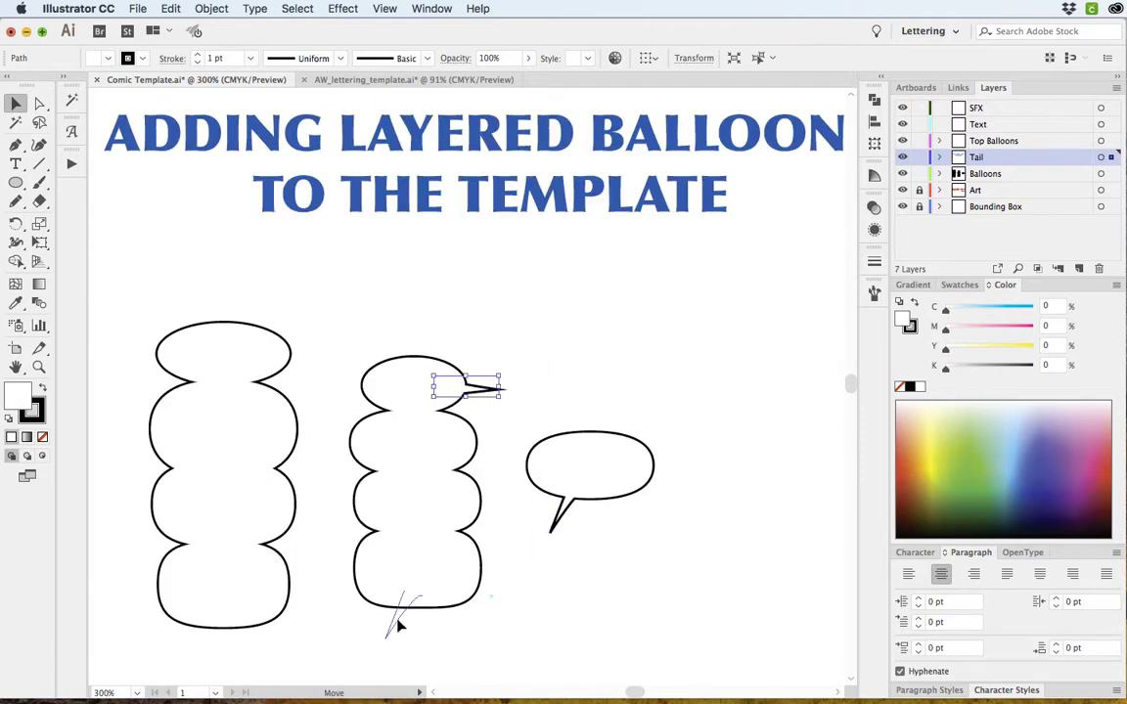
left_click(556, 617)
key("space")
left_click_drag(604, 634, 669, 636)
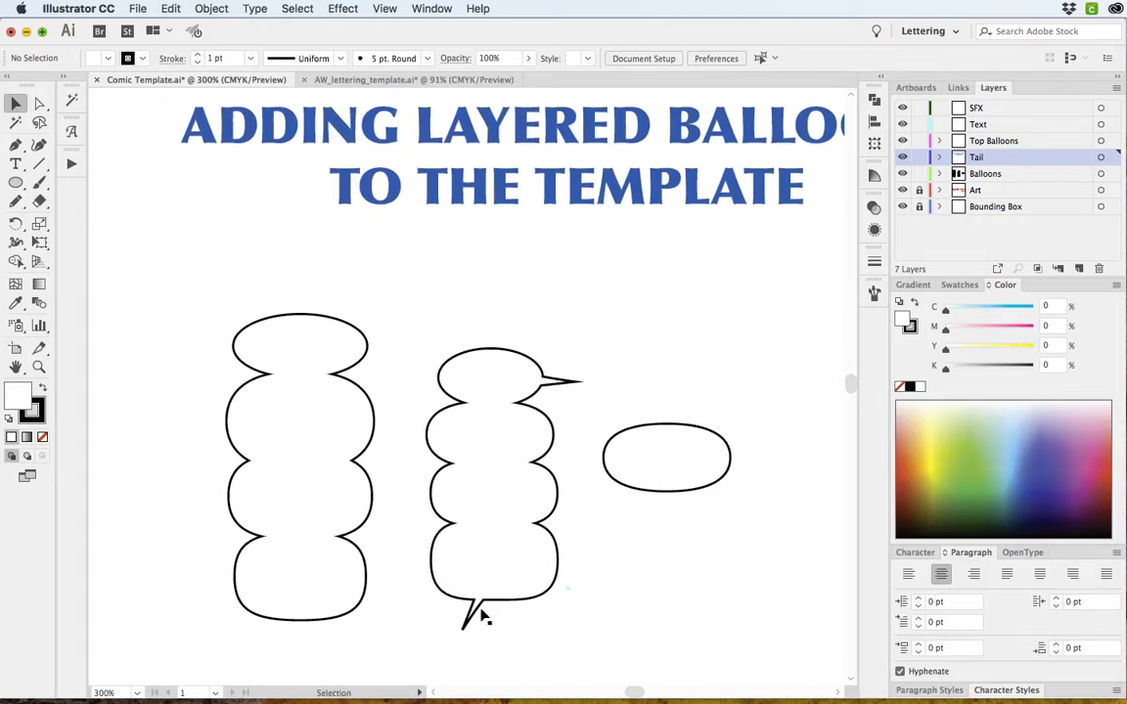
left_click_drag(483, 616, 664, 512)
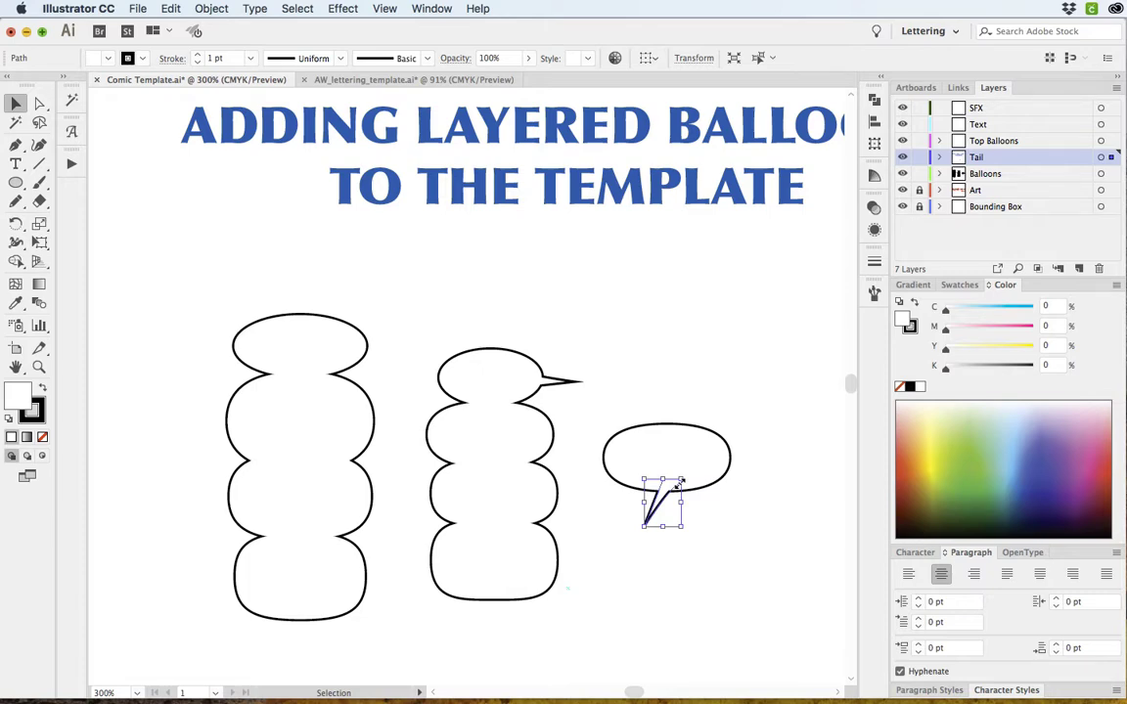
- Move the new four-balloon stack with its tail onto the pasteboard beside the artboard, and place the tail separately just below the stack
key("super+minus")
key("super+minus")
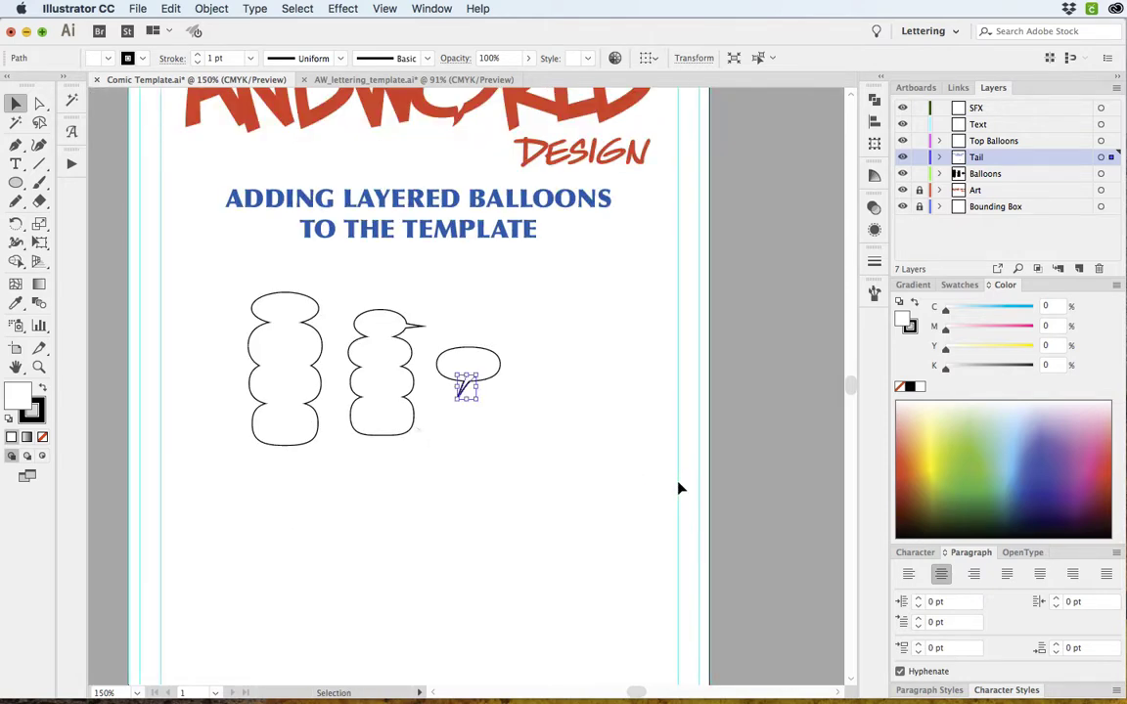
left_click_drag(384, 420, 763, 231)
left_click_drag(727, 362, 700, 494)
left_click(725, 240)
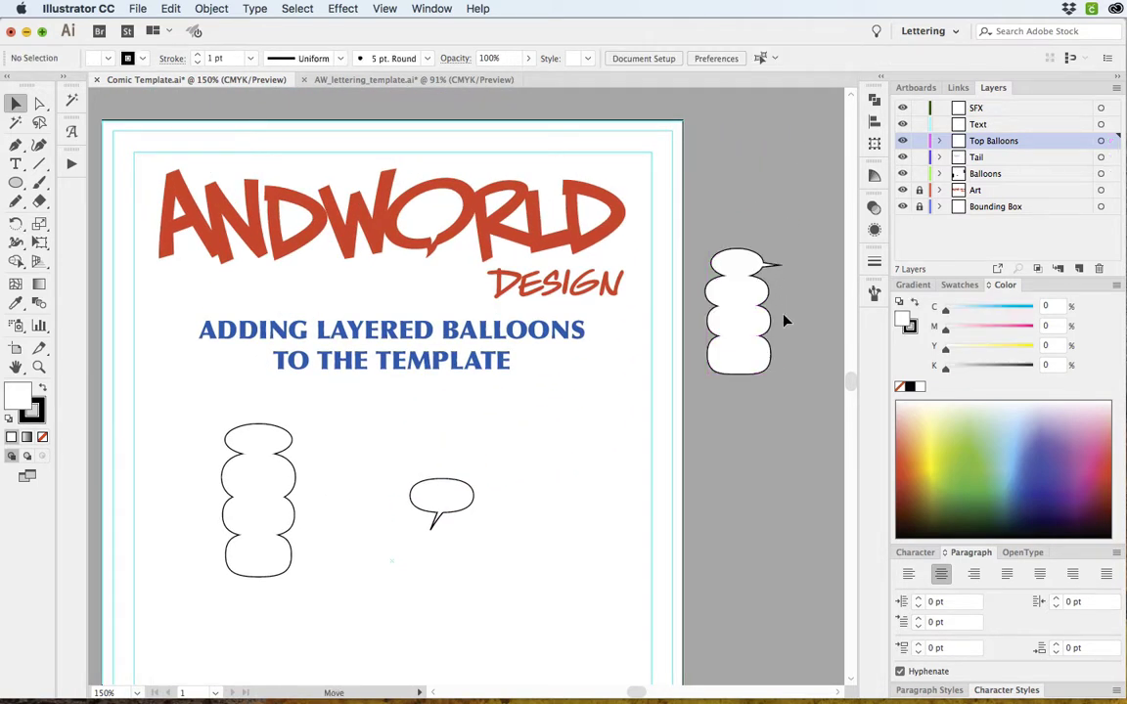
left_click_drag(768, 265, 755, 402)
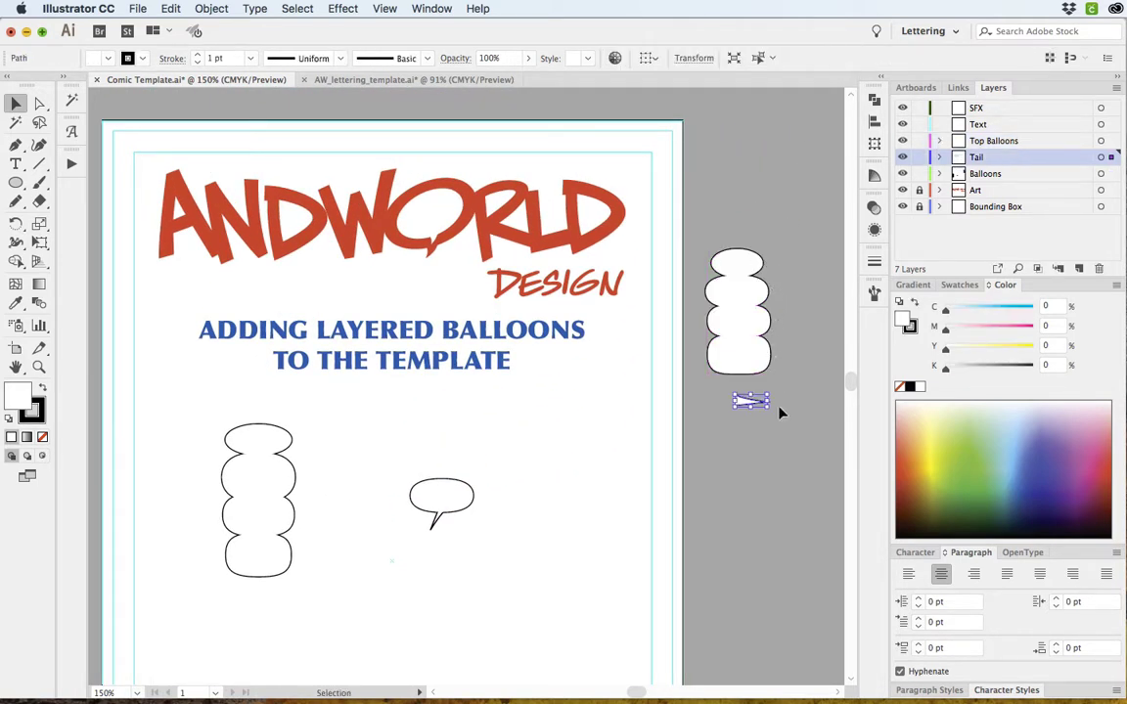
left_click(673, 677)
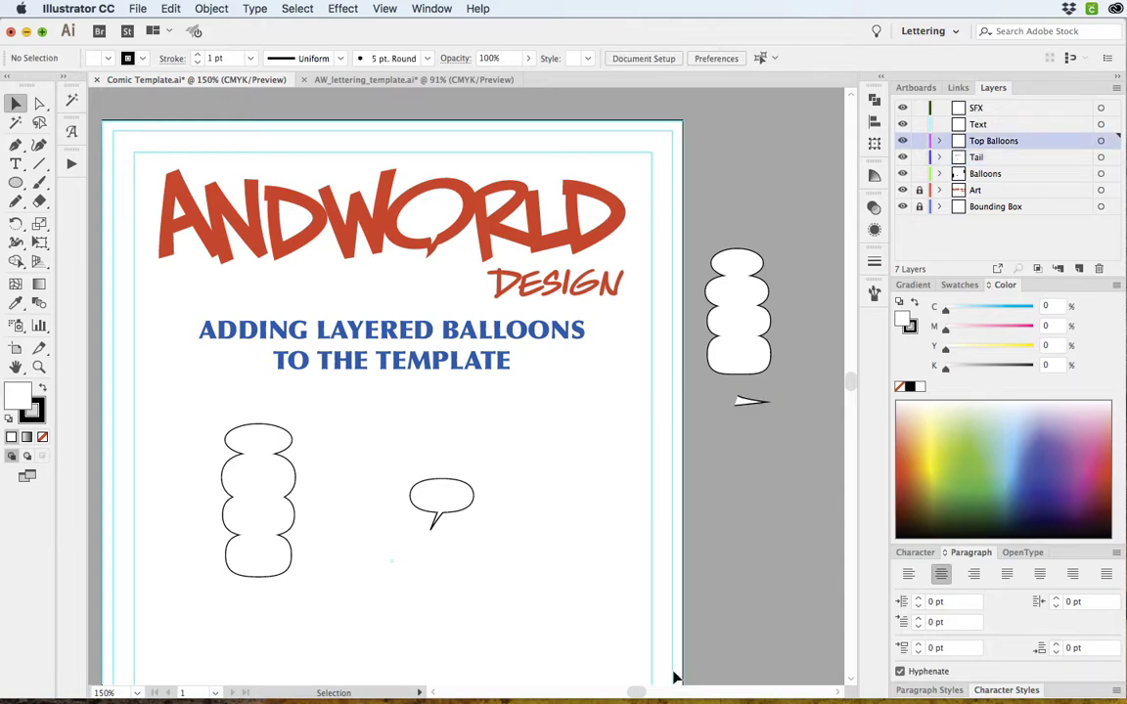